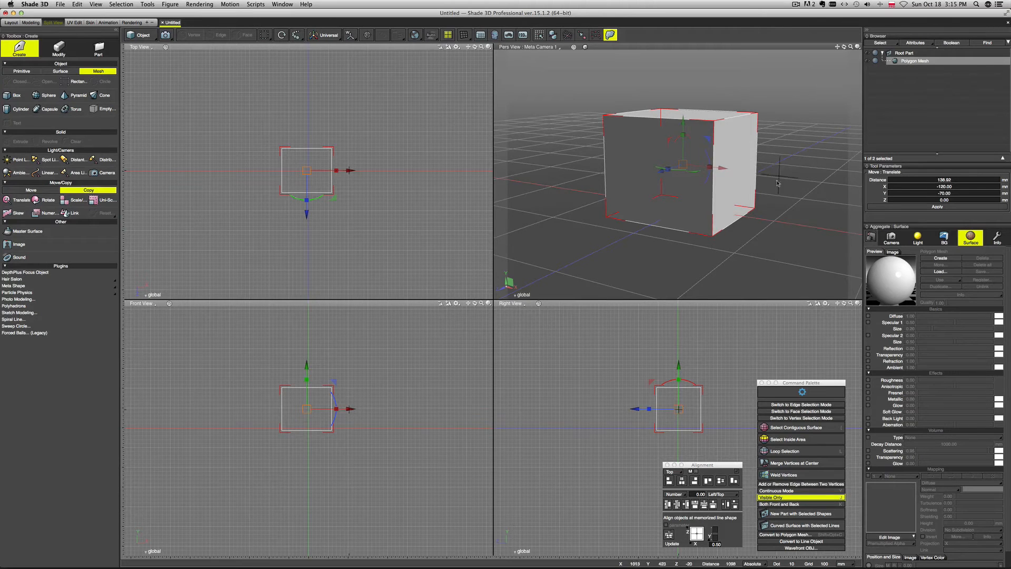
Step: Create surface attributes for the box and register them as a master surface named 1st
{"action": "left_click", "coordinate": [924, 262]}
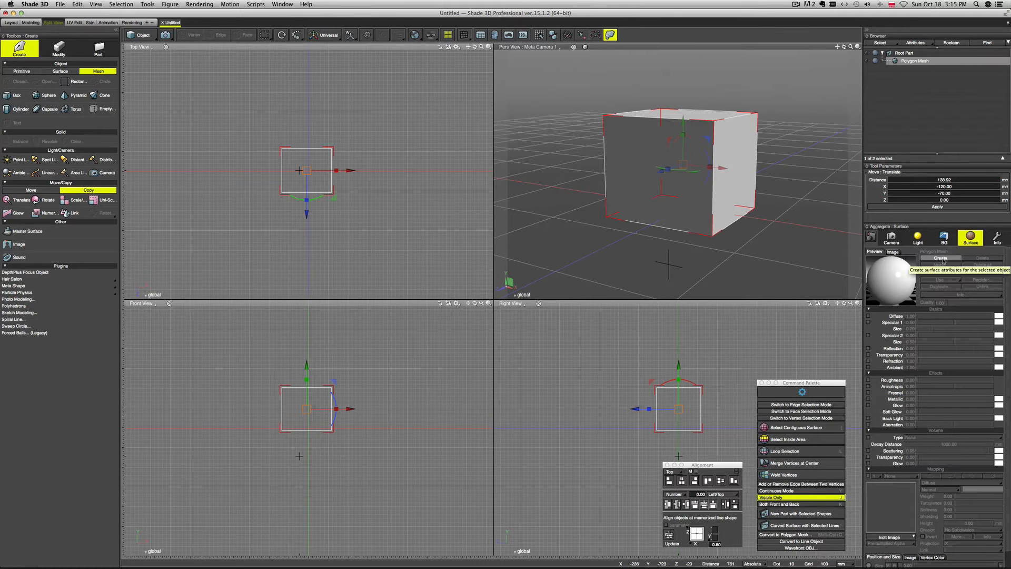
{"action": "left_click", "coordinate": [941, 258]}
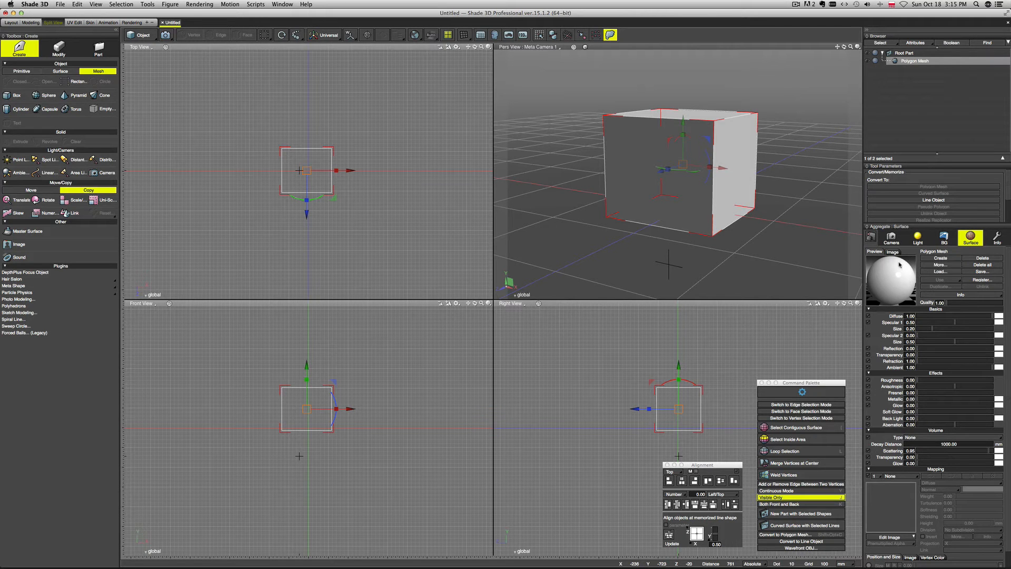
{"action": "left_click", "coordinate": [980, 281]}
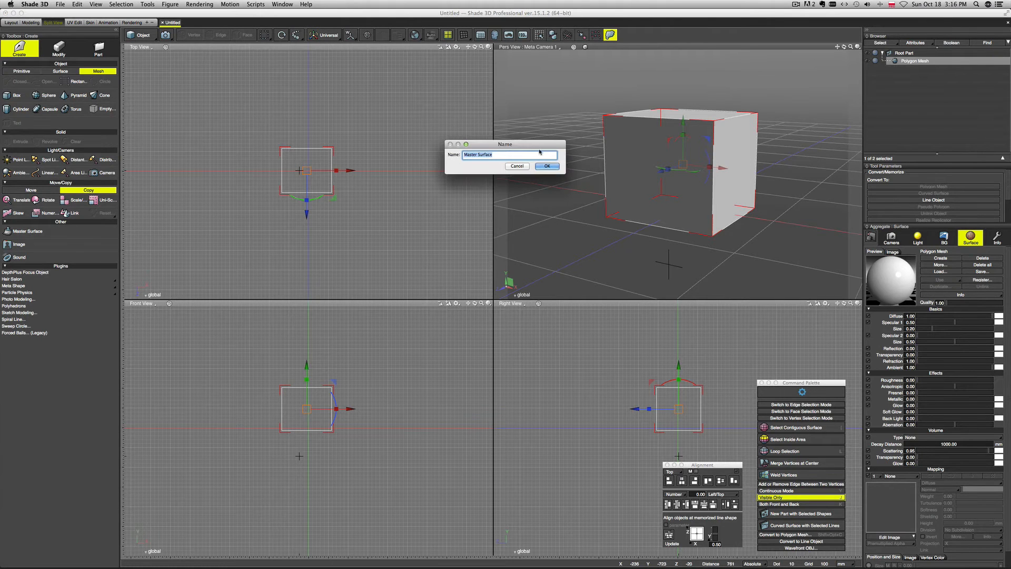
{"action": "left_click_drag", "start_coordinate": [540, 169], "coordinate": [545, 196]}
{"action": "left_click", "coordinate": [508, 200]}
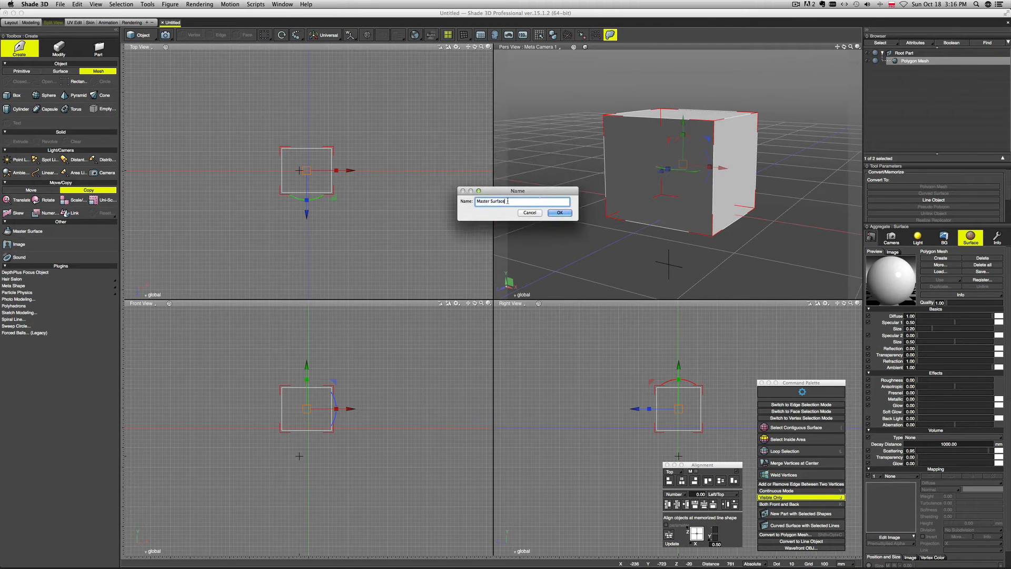
{"action": "triple_click", "coordinate": [508, 200]}
{"action": "type", "text": "1st"}
{"action": "left_click", "coordinate": [559, 213]}
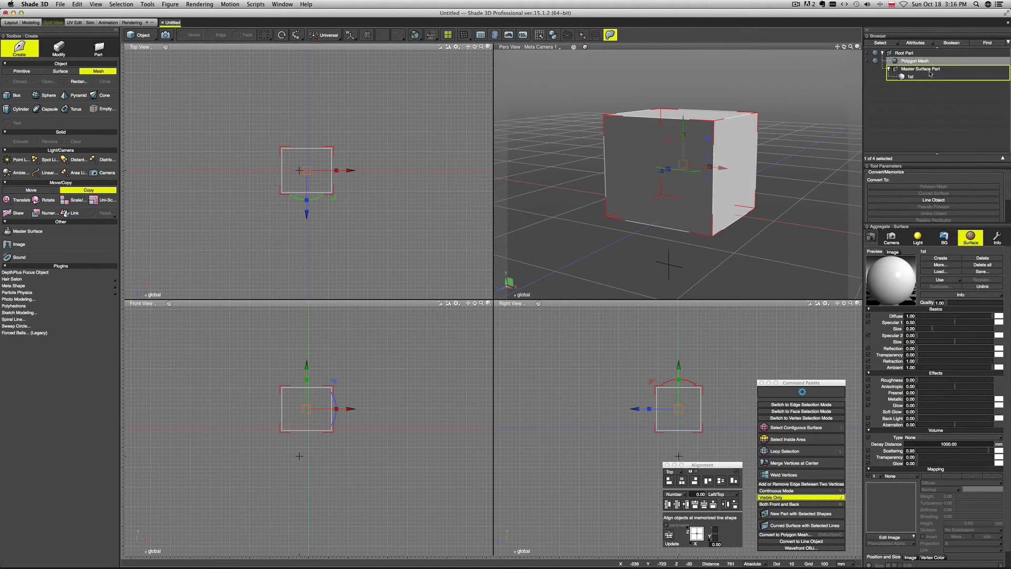
Step: Set the 1st master surface's Diffuse value to 1.00 and its diffuse color to light cyan
{"action": "left_click", "coordinate": [906, 69]}
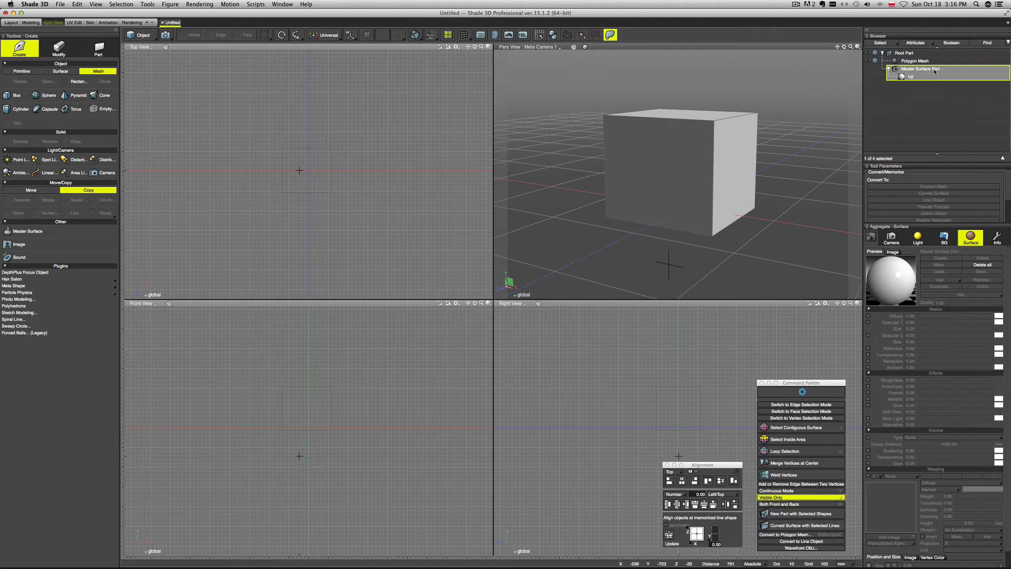
{"action": "left_click", "coordinate": [924, 77]}
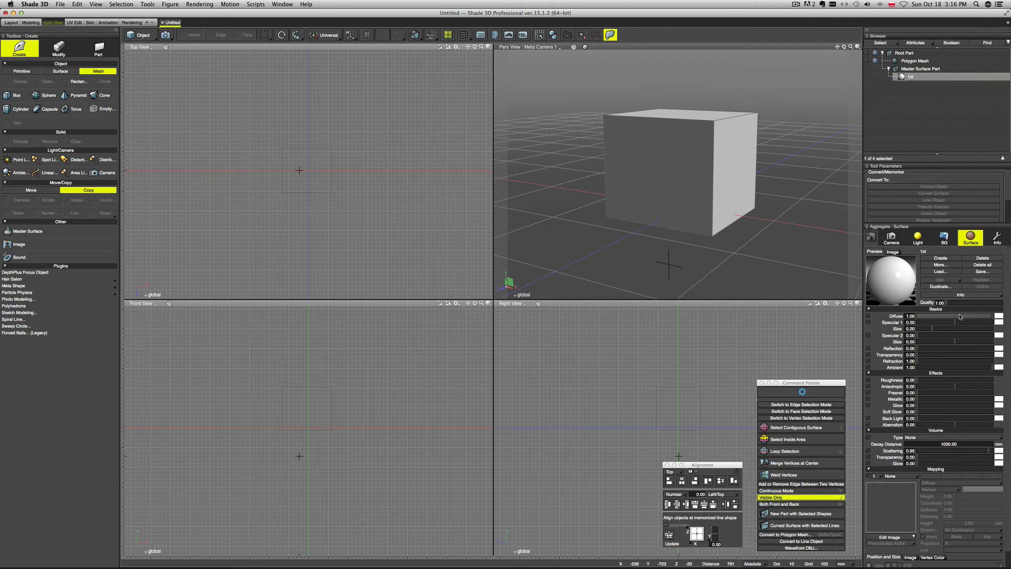
{"action": "left_click", "coordinate": [937, 317]}
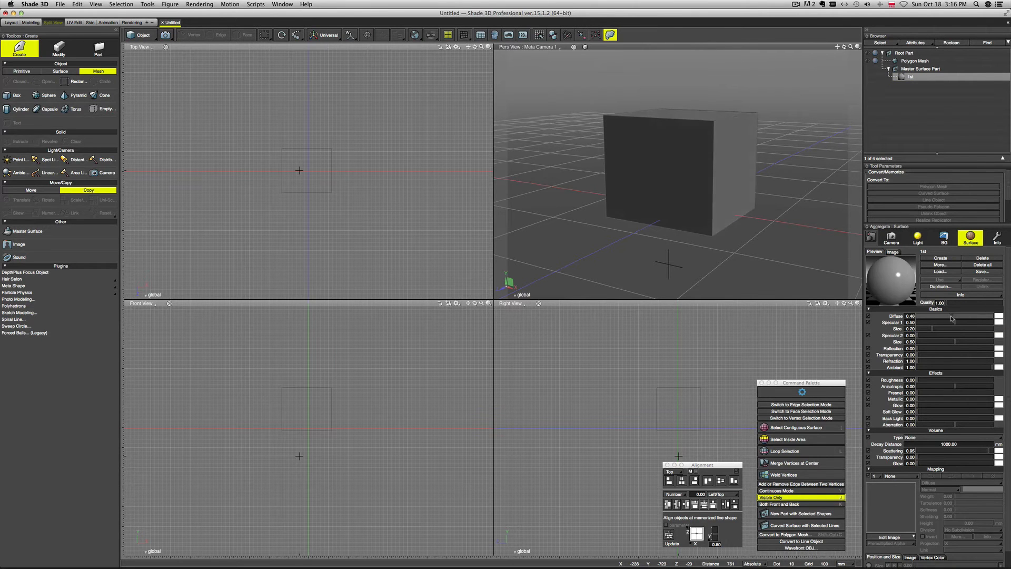
{"action": "left_click_drag", "start_coordinate": [938, 318], "coordinate": [996, 319]}
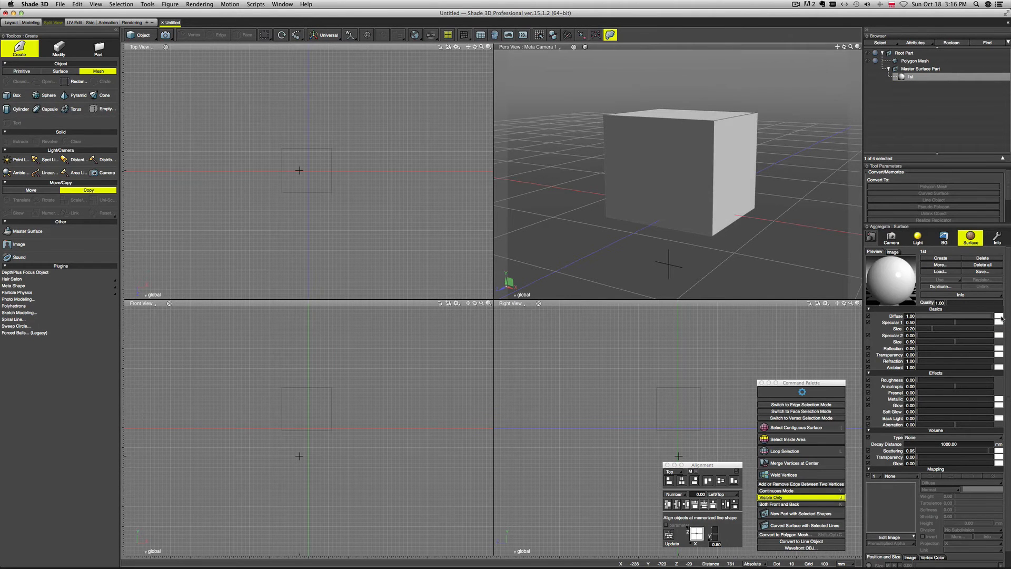
{"action": "left_click", "coordinate": [1000, 316]}
{"action": "mouse_move", "coordinate": [819, 146]}
{"action": "left_mouse_down"}
{"action": "mouse_move", "coordinate": [817, 163]}
{"action": "mouse_move", "coordinate": [840, 164]}
{"action": "mouse_move", "coordinate": [821, 142]}
{"action": "mouse_move", "coordinate": [811, 155]}
{"action": "left_mouse_up"}
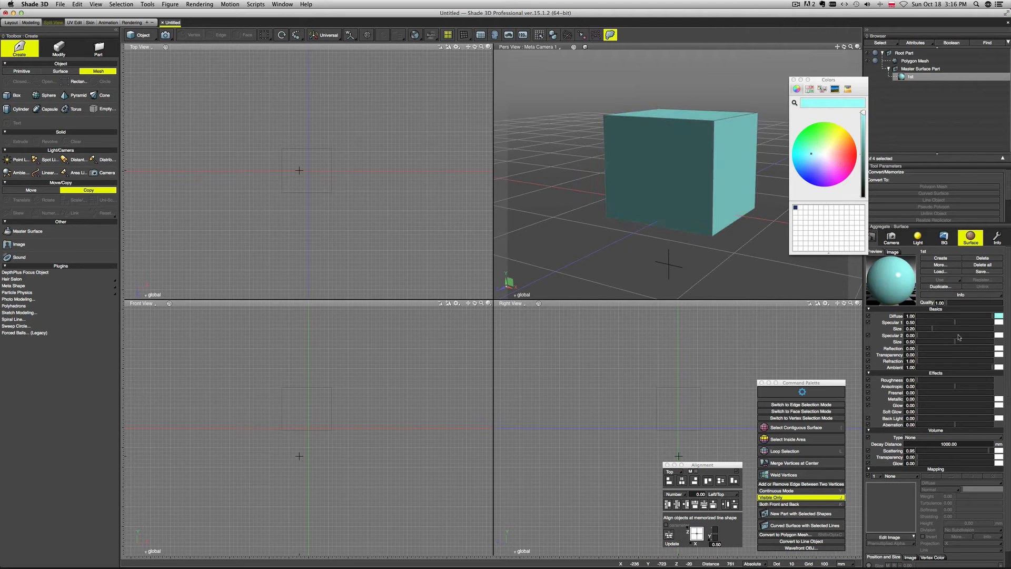
Step: Set the 1st surface's Specular 1 to 0.50 with size 0.37, and Specular 2 to 0.64 with size 0.61
{"action": "mouse_move", "coordinate": [954, 324]}
{"action": "left_mouse_down"}
{"action": "mouse_move", "coordinate": [944, 324]}
{"action": "mouse_move", "coordinate": [970, 325]}
{"action": "left_mouse_up"}
{"action": "left_click", "coordinate": [794, 80]}
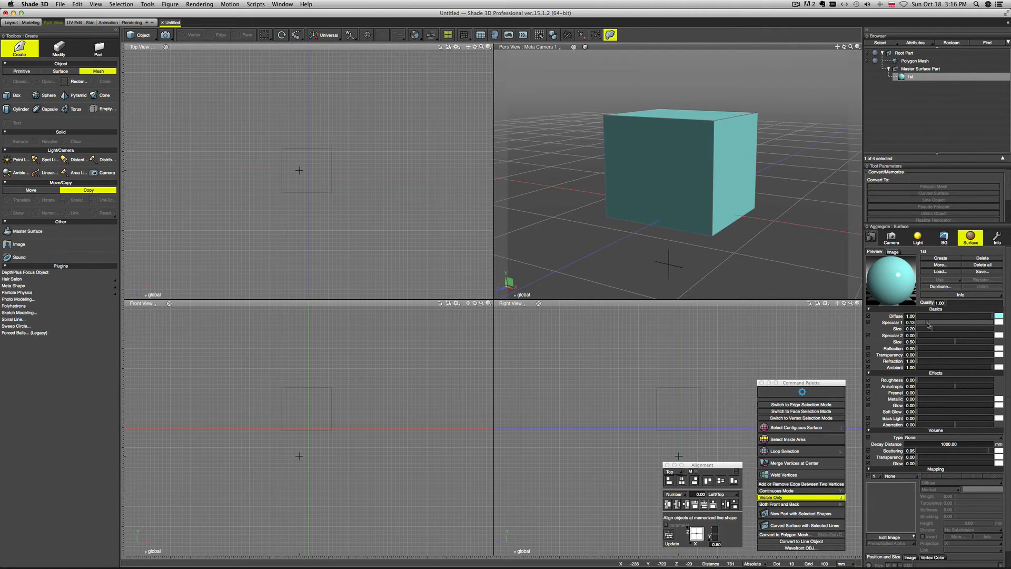
{"action": "left_click_drag", "start_coordinate": [932, 328], "coordinate": [945, 330]}
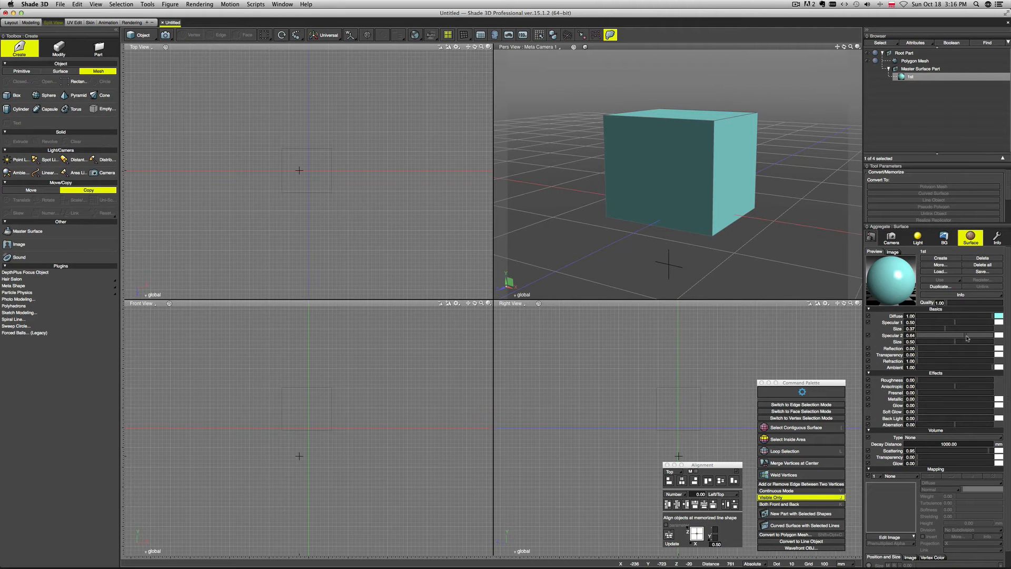
{"action": "mouse_move", "coordinate": [957, 342]}
{"action": "left_mouse_down"}
{"action": "mouse_move", "coordinate": [982, 344]}
{"action": "mouse_move", "coordinate": [933, 345]}
{"action": "mouse_move", "coordinate": [955, 346]}
{"action": "left_mouse_up"}
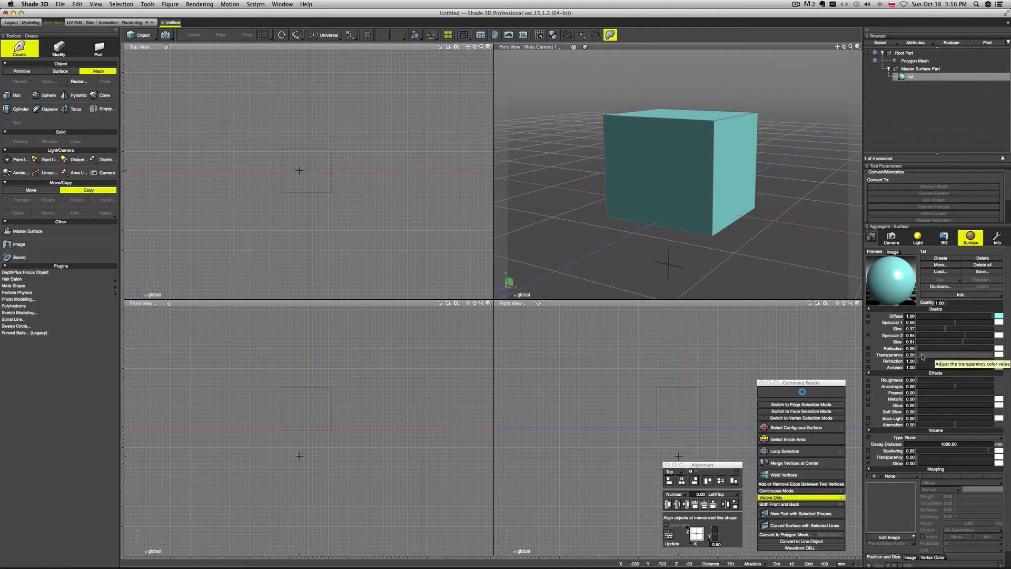
Step: Try higher Transparency values on the 1st master surface, including 0.63, and reset Transparency to 0
{"action": "left_click", "coordinate": [960, 355]}
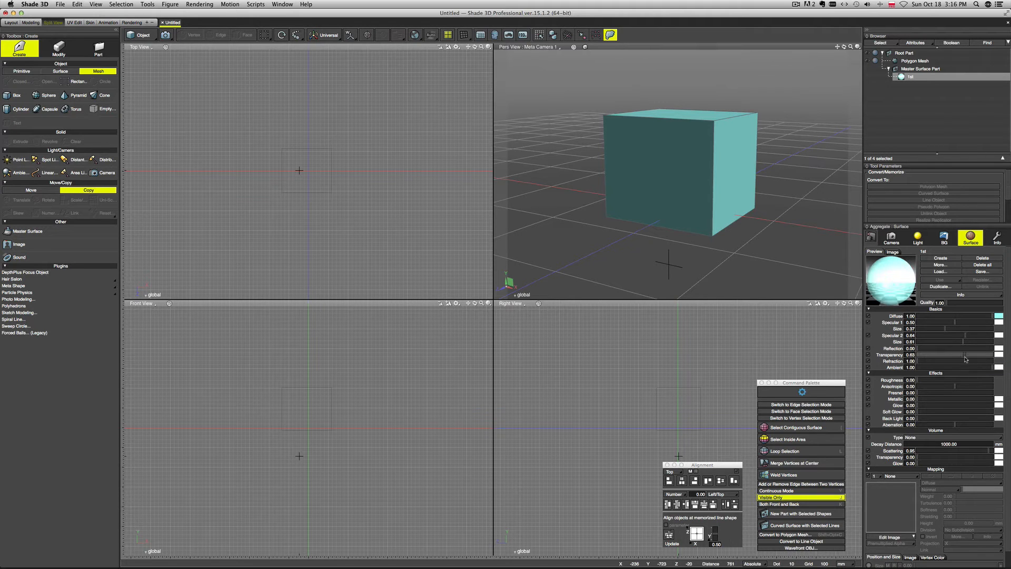
{"action": "left_click", "coordinate": [943, 359]}
{"action": "left_click_drag", "start_coordinate": [944, 359], "coordinate": [908, 358]}
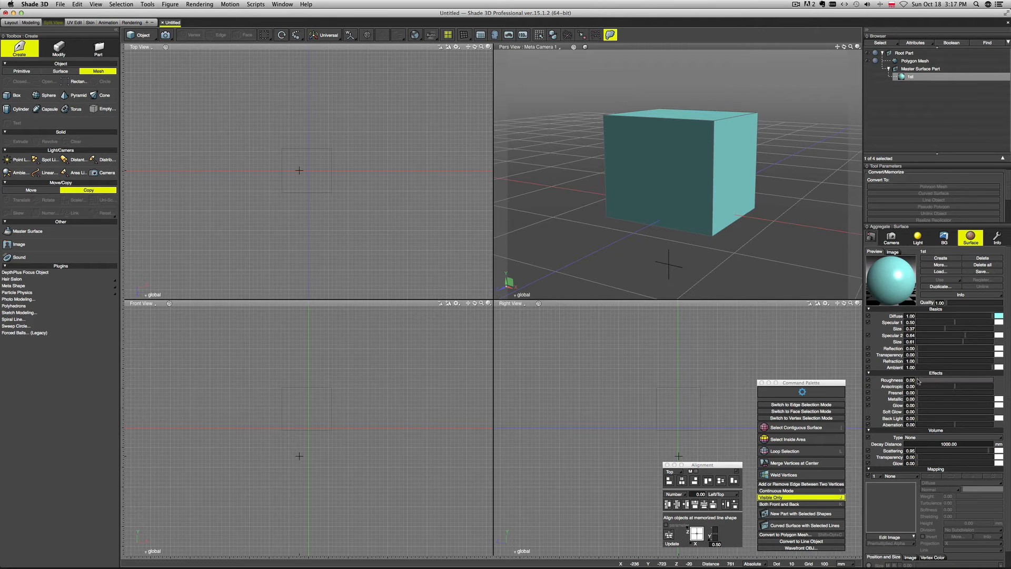
Step: Try raising the Roughness and Metallic effects on the 1st master surface and reset both to 0
{"action": "left_click_drag", "start_coordinate": [918, 381], "coordinate": [947, 385]}
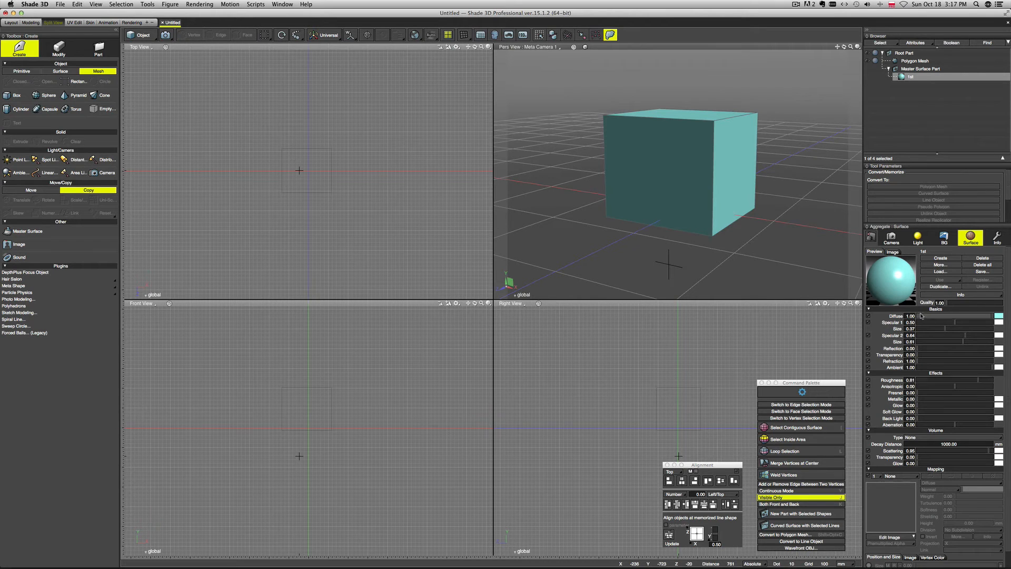
{"action": "left_click", "coordinate": [978, 380]}
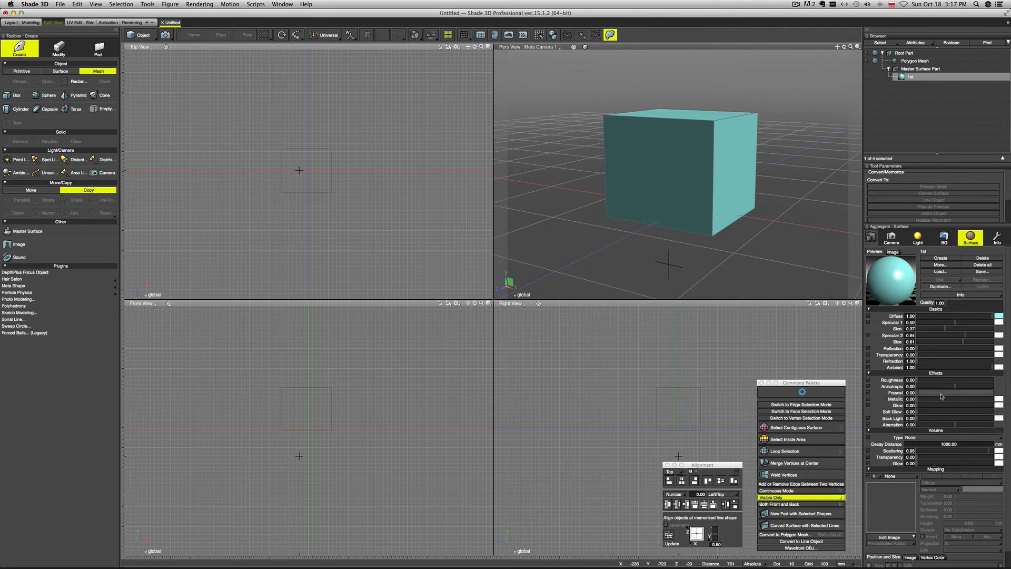
{"action": "left_click_drag", "start_coordinate": [947, 400], "coordinate": [914, 400]}
{"action": "scroll", "coordinate": [939, 432], "scroll_direction": "down", "scroll_amount": 1}
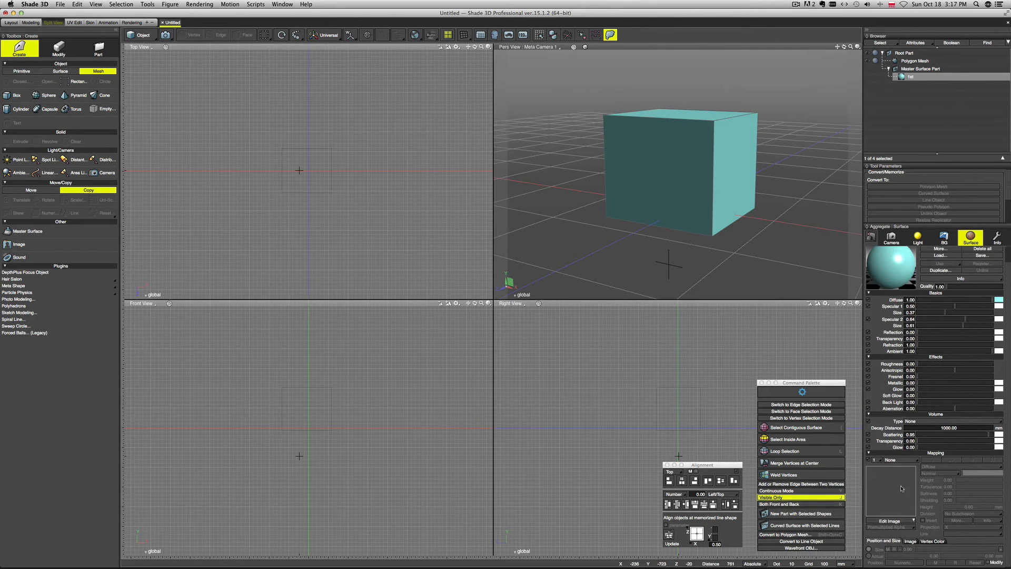
{"action": "left_click", "coordinate": [907, 521]}
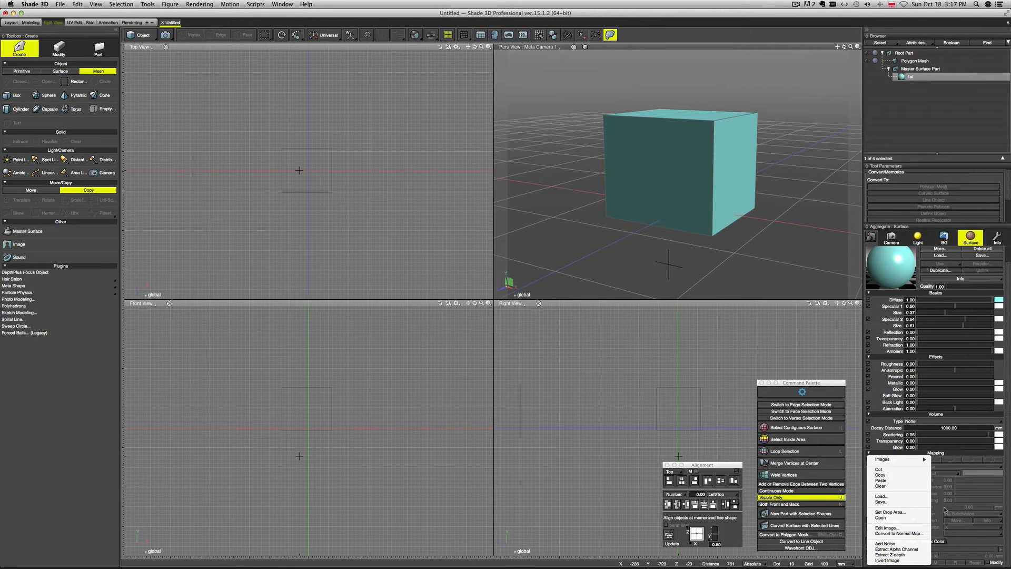
{"action": "left_click", "coordinate": [944, 485]}
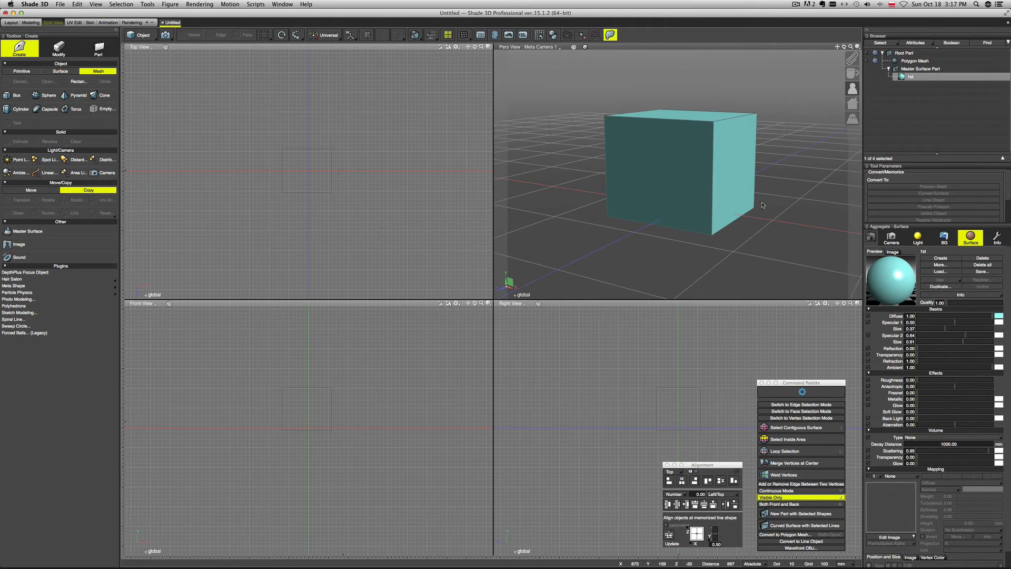
Step: Draw a second box beside the first, about 1130 by 1020 mm at its base, and shift it -180 mm in X and -200 mm in Y
{"action": "scroll", "coordinate": [766, 211], "scroll_direction": "down", "scroll_amount": 5}
{"action": "scroll", "coordinate": [768, 214], "scroll_direction": "up", "scroll_amount": 4}
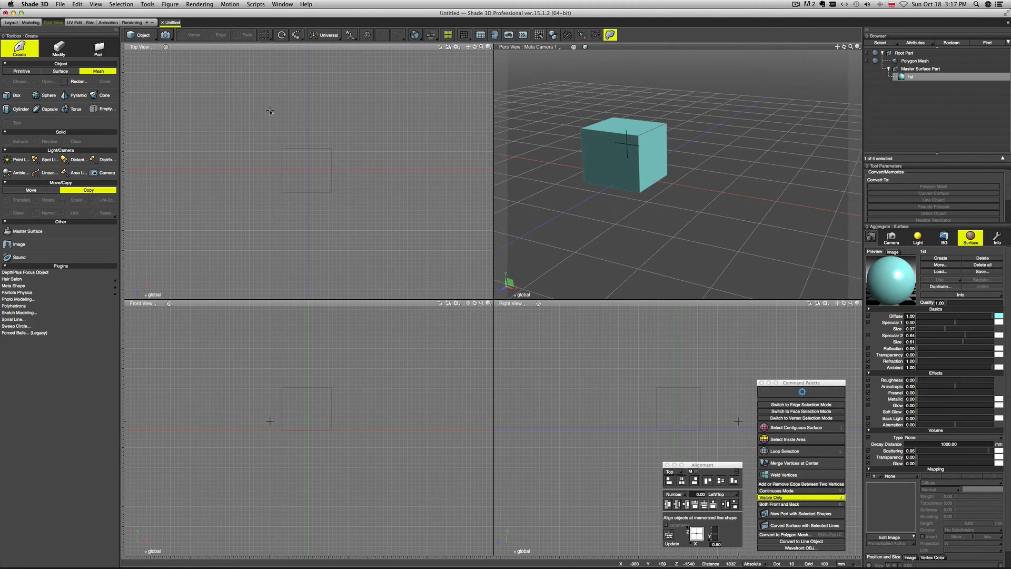
{"action": "left_click", "coordinate": [25, 98]}
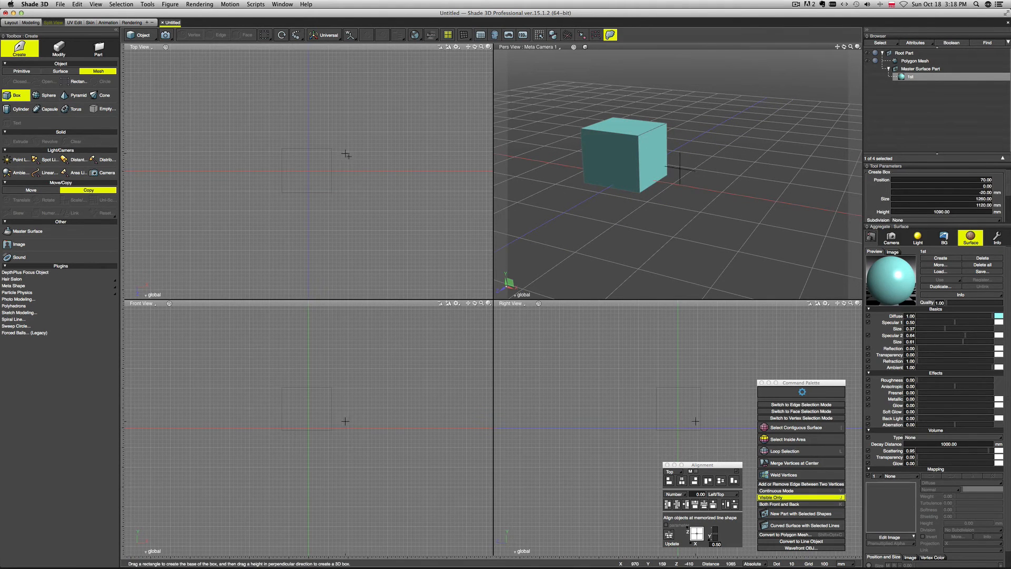
{"action": "left_click_drag", "start_coordinate": [359, 151], "coordinate": [406, 193]}
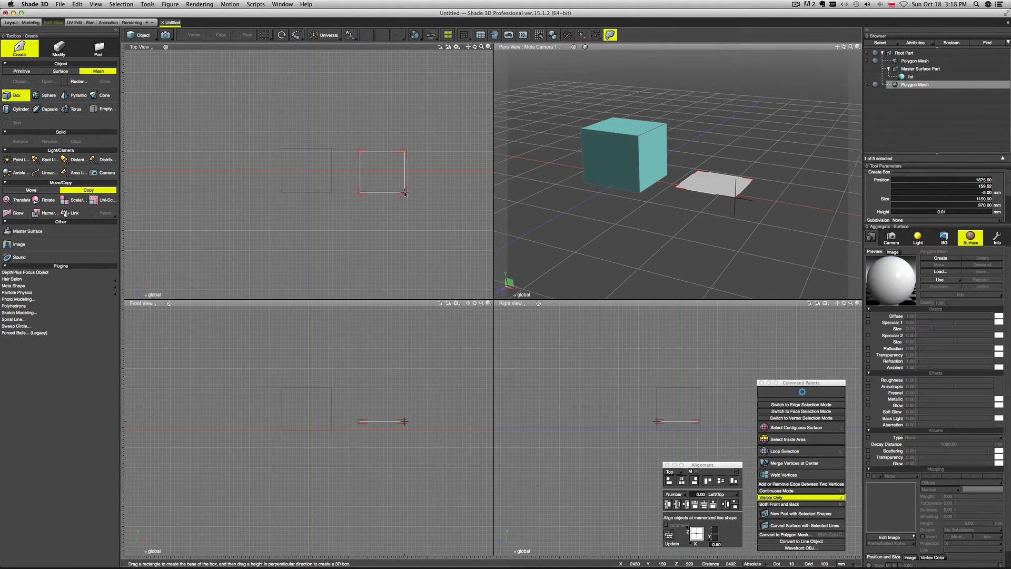
{"action": "left_click_drag", "start_coordinate": [390, 401], "coordinate": [387, 364]}
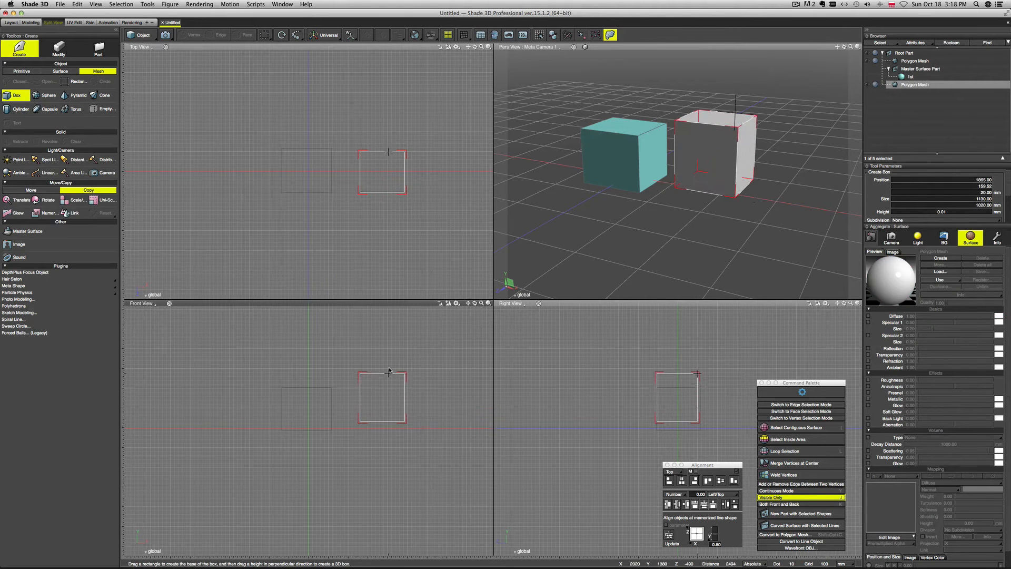
{"action": "left_click_drag", "start_coordinate": [322, 472], "coordinate": [315, 481]}
{"action": "middle_click_drag", "start_coordinate": [798, 181], "coordinate": [776, 205]}
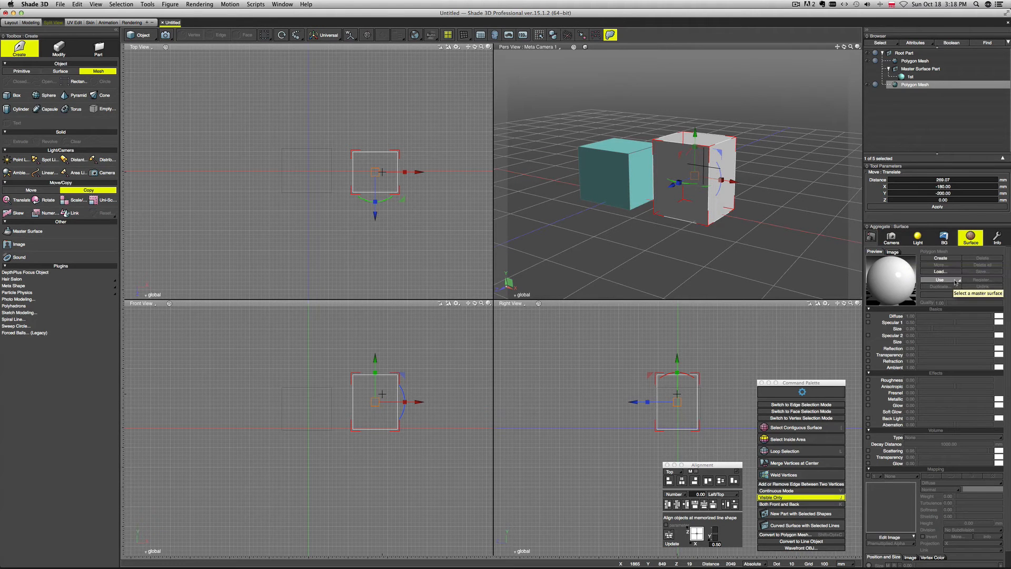
Step: Create surface attributes for the second box and register them as a master surface named 2nd
{"action": "left_click", "coordinate": [955, 282]}
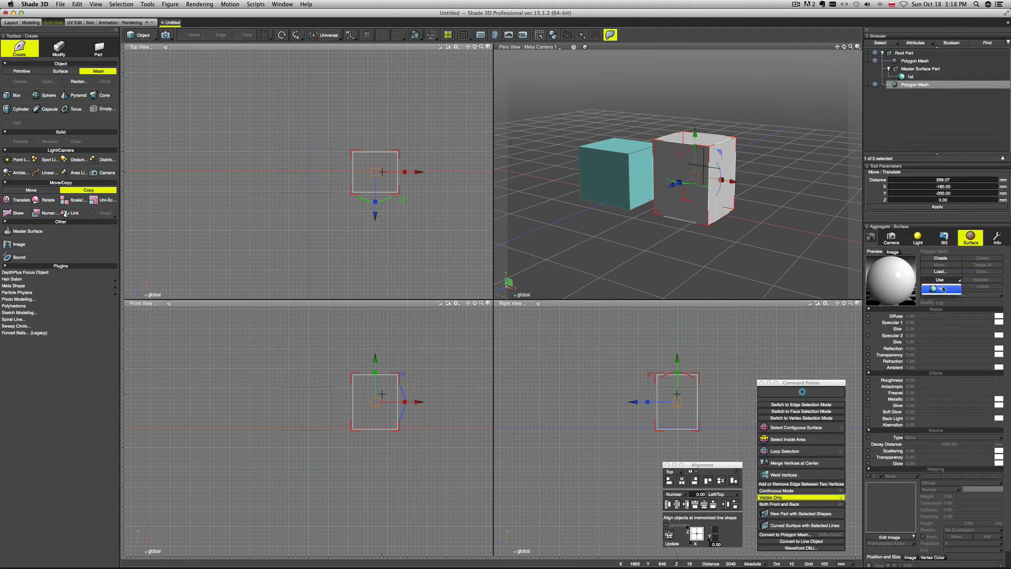
{"action": "left_click", "coordinate": [954, 253]}
{"action": "left_click", "coordinate": [942, 258]}
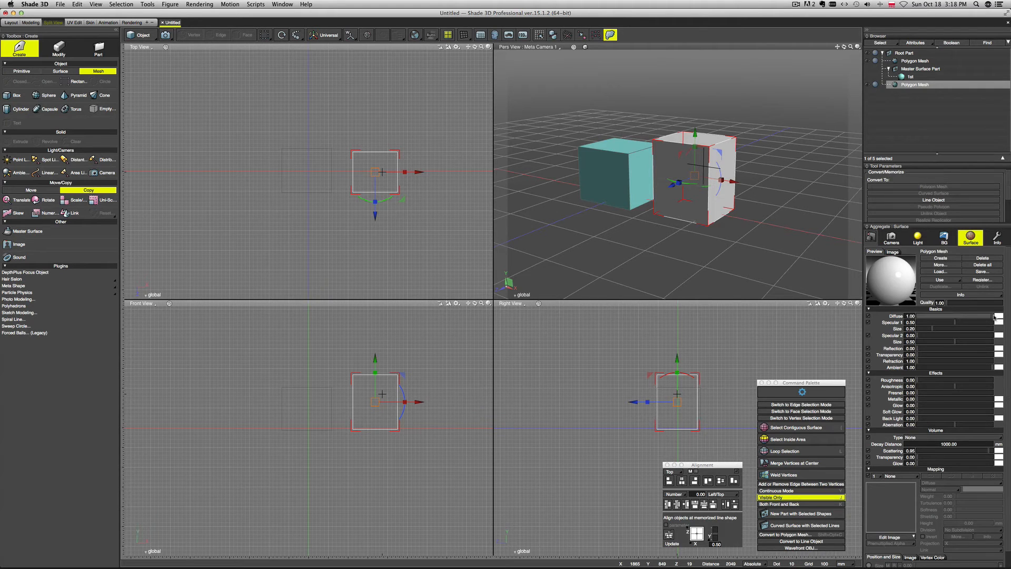
{"action": "left_click", "coordinate": [981, 279]}
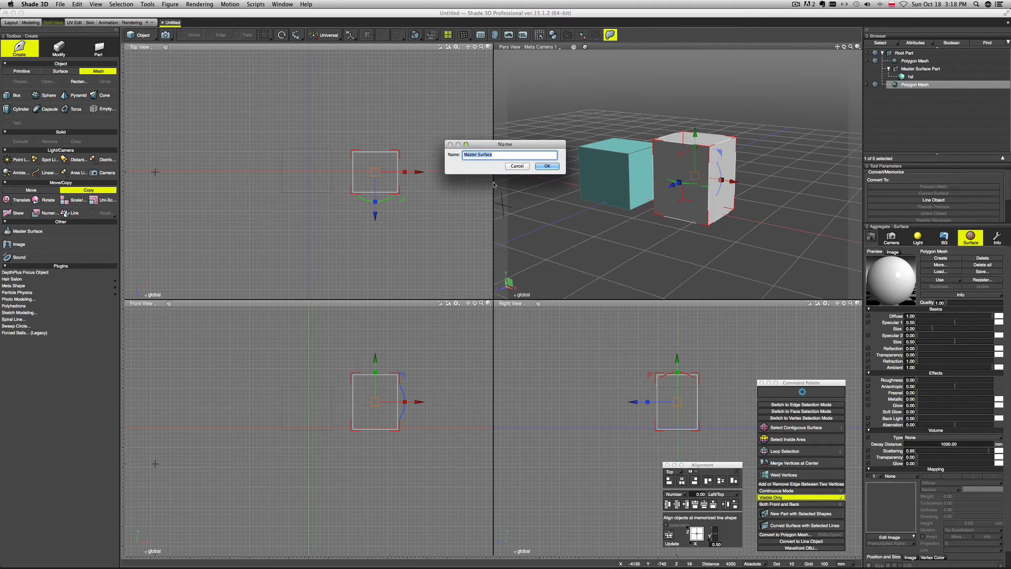
{"action": "type", "text": "2nd"}
{"action": "left_click", "coordinate": [546, 166]}
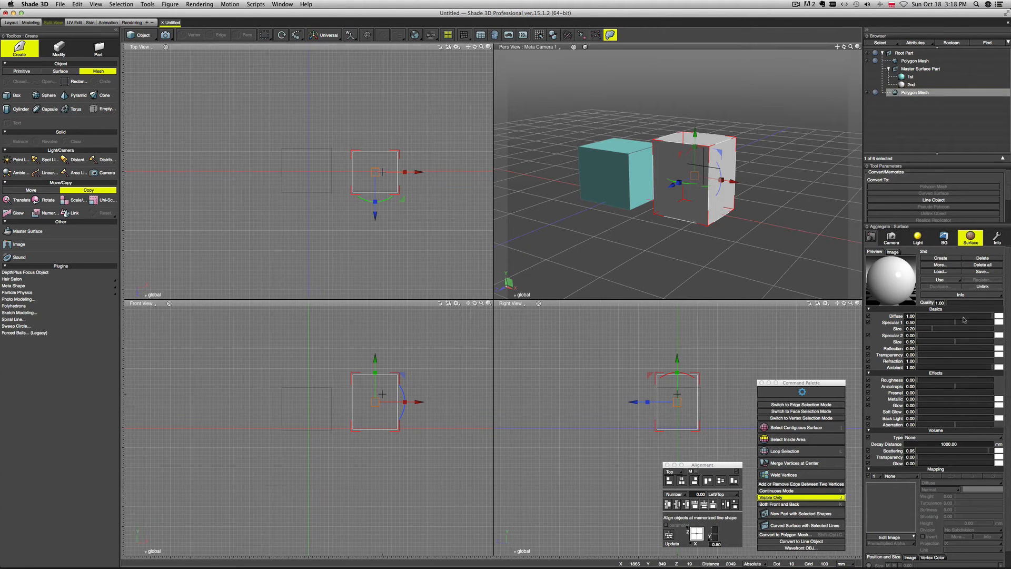
Step: Set the diffuse color of the 2nd master surface to violet
{"action": "left_click", "coordinate": [998, 316]}
{"action": "left_click", "coordinate": [820, 173]}
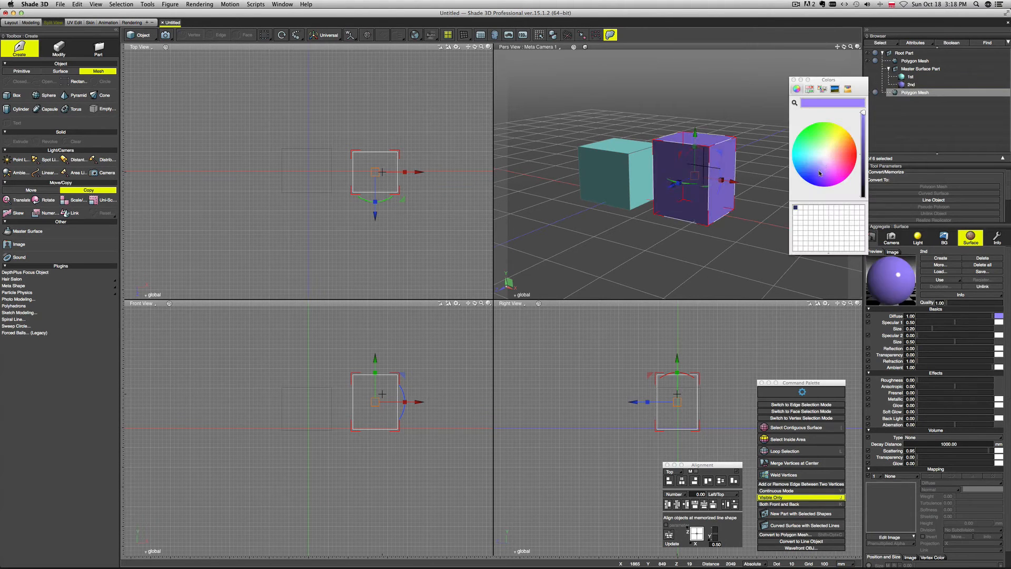
{"action": "left_click", "coordinate": [794, 80]}
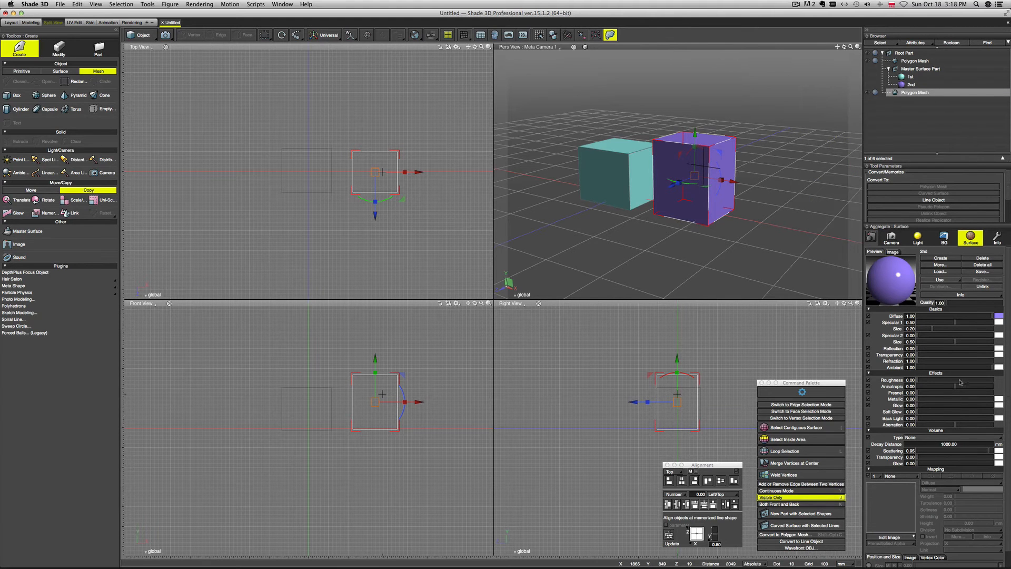
{"action": "middle_click_drag", "start_coordinate": [741, 210], "coordinate": [763, 216]}
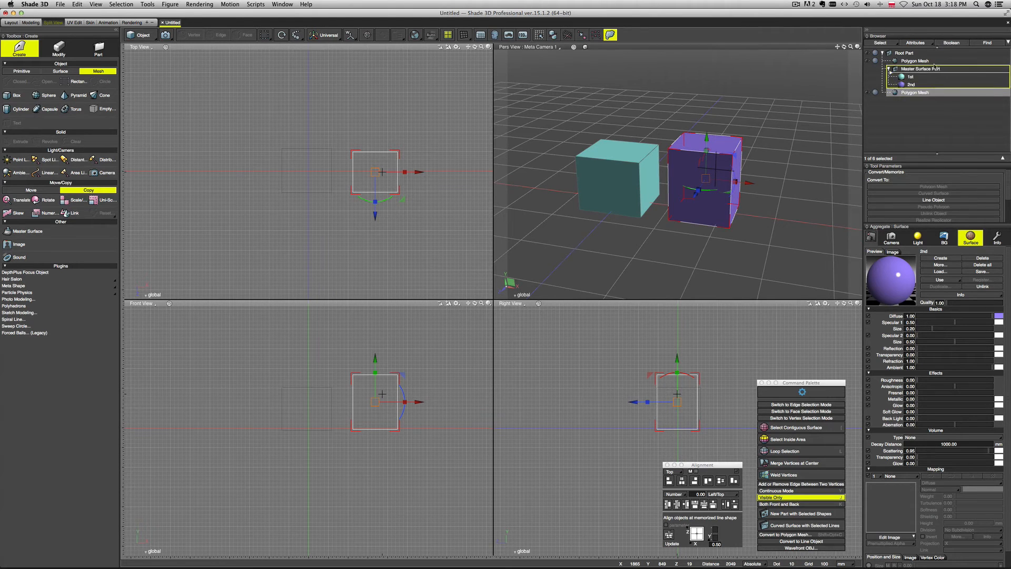
Step: Move the second box's mesh above the first box's in the object hierarchy and assign the 2nd master surface to the first box
{"action": "left_click_drag", "start_coordinate": [935, 53], "coordinate": [936, 54]}
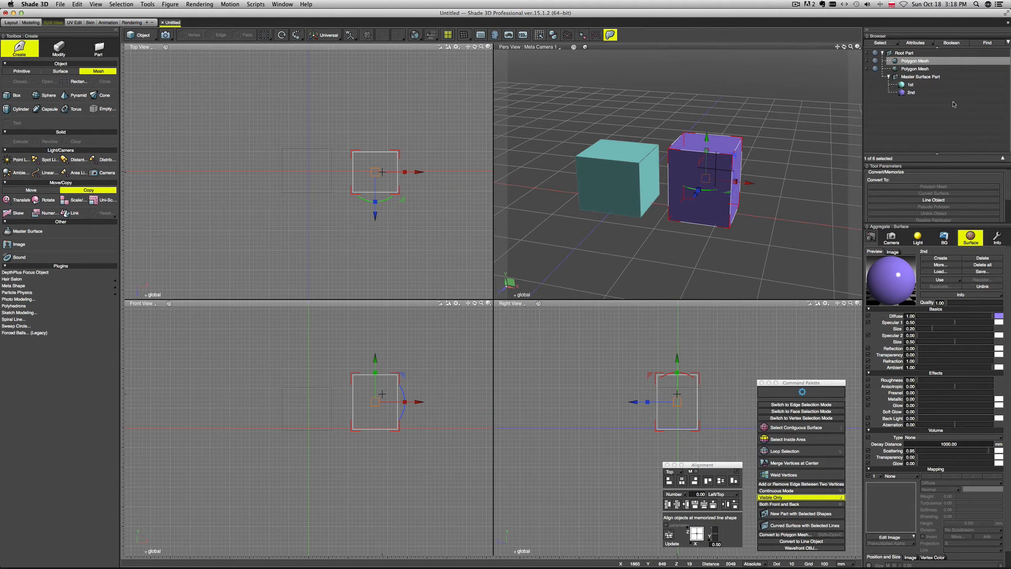
{"action": "left_click", "coordinate": [921, 68]}
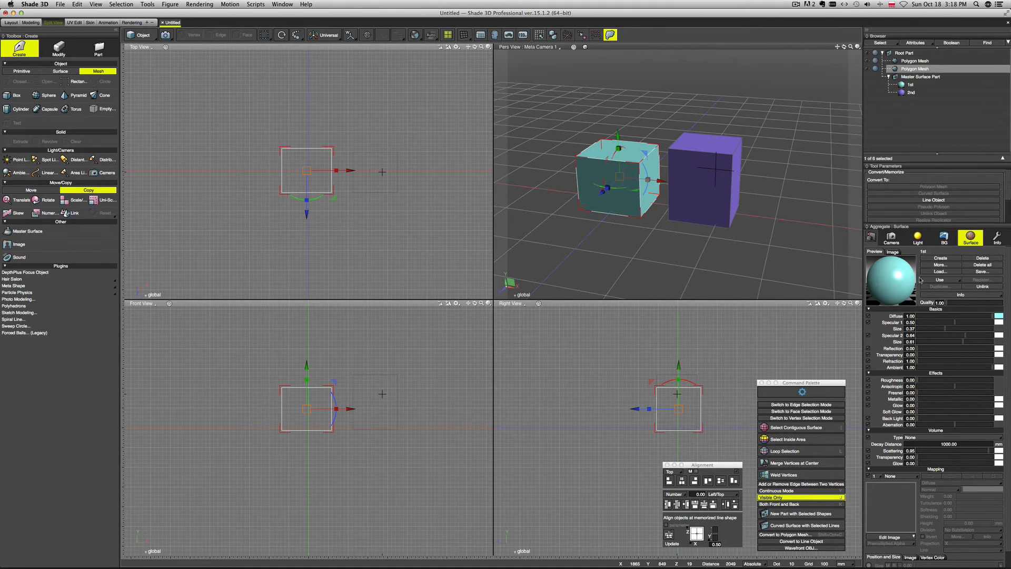
{"action": "left_click", "coordinate": [939, 279]}
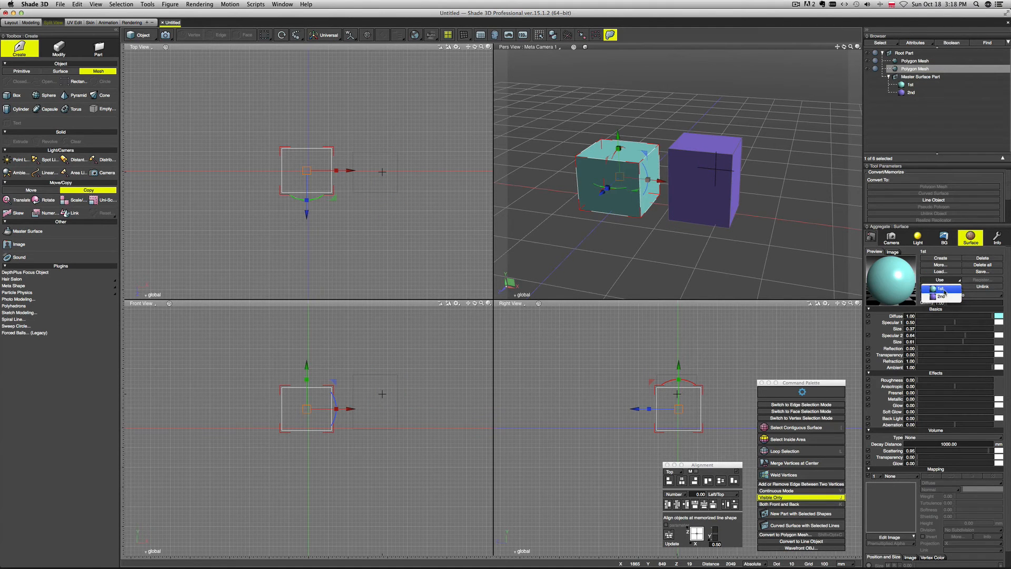
{"action": "left_click", "coordinate": [941, 288]}
Step: Assign the 1st master surface to the second box
{"action": "middle_click_drag", "start_coordinate": [826, 227], "coordinate": [799, 237]}
{"action": "left_click", "coordinate": [915, 61]}
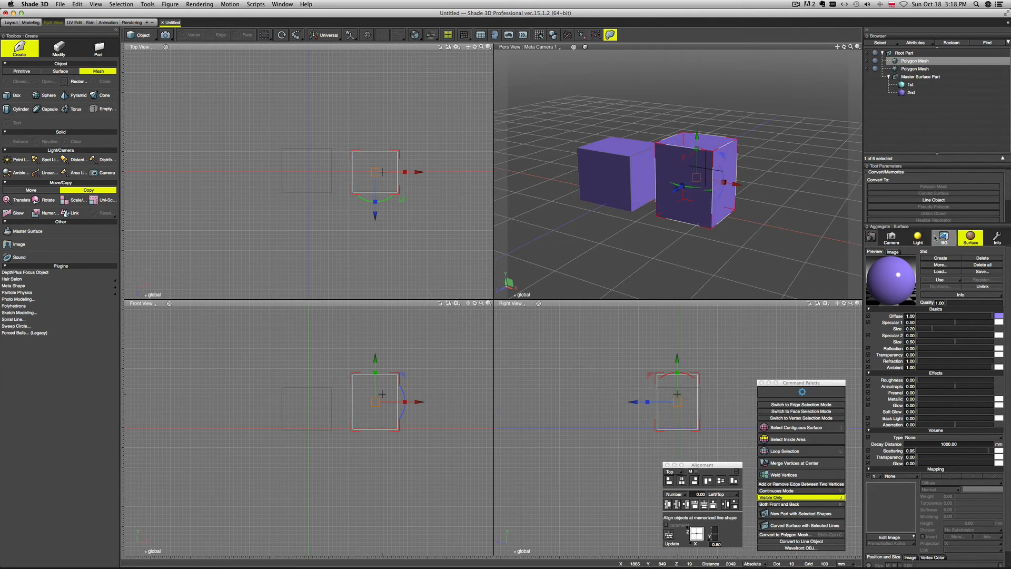
{"action": "left_click", "coordinate": [948, 281]}
{"action": "left_click", "coordinate": [941, 289]}
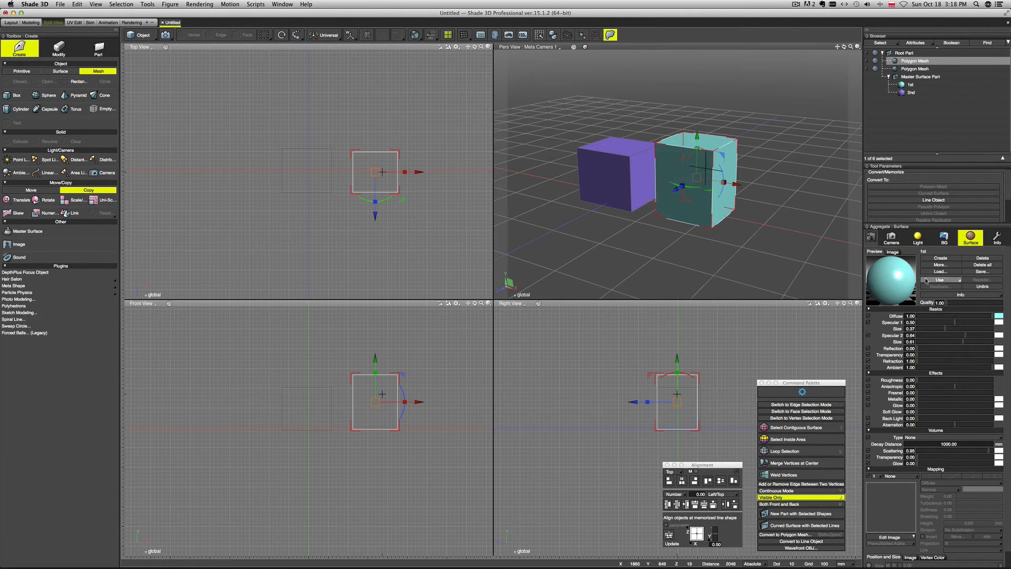
{"action": "left_click", "coordinate": [924, 93]}
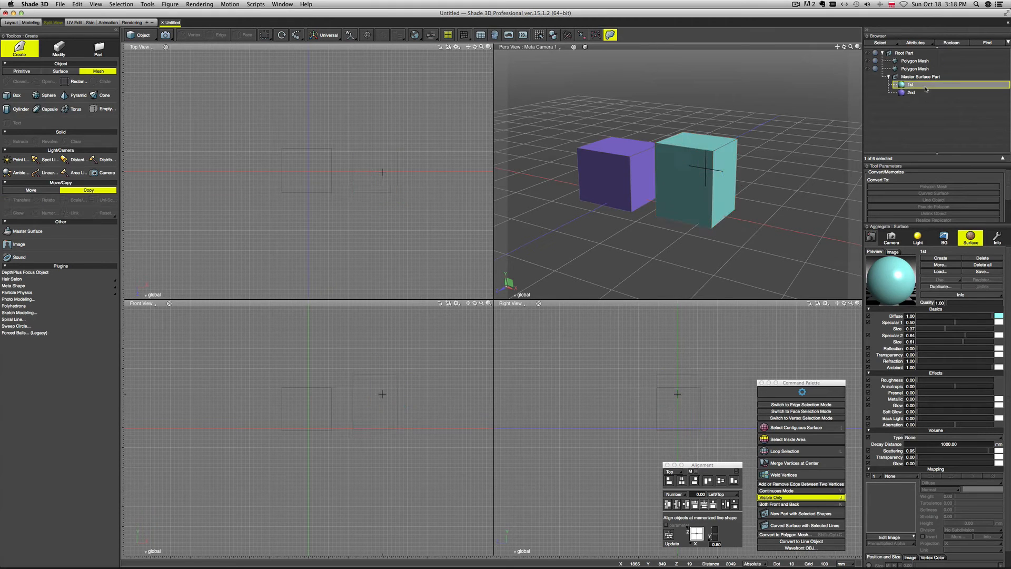
{"action": "left_click", "coordinate": [926, 84]}
{"action": "right_click", "coordinate": [776, 157]}
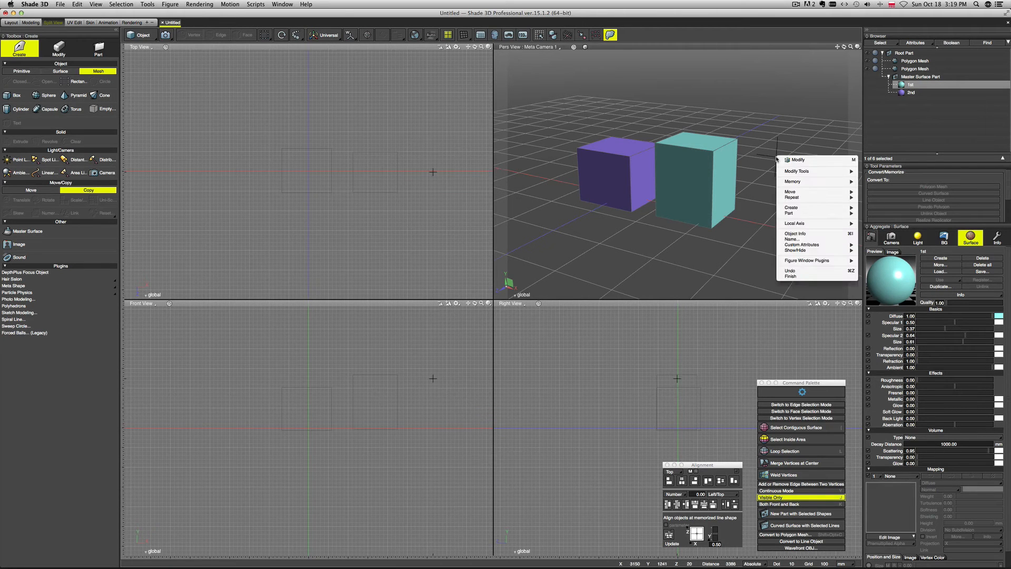
{"action": "left_click", "coordinate": [706, 167]}
{"action": "left_click", "coordinate": [919, 85]}
Step: Create a new master surface and name it 3rd
{"action": "left_click", "coordinate": [700, 169]}
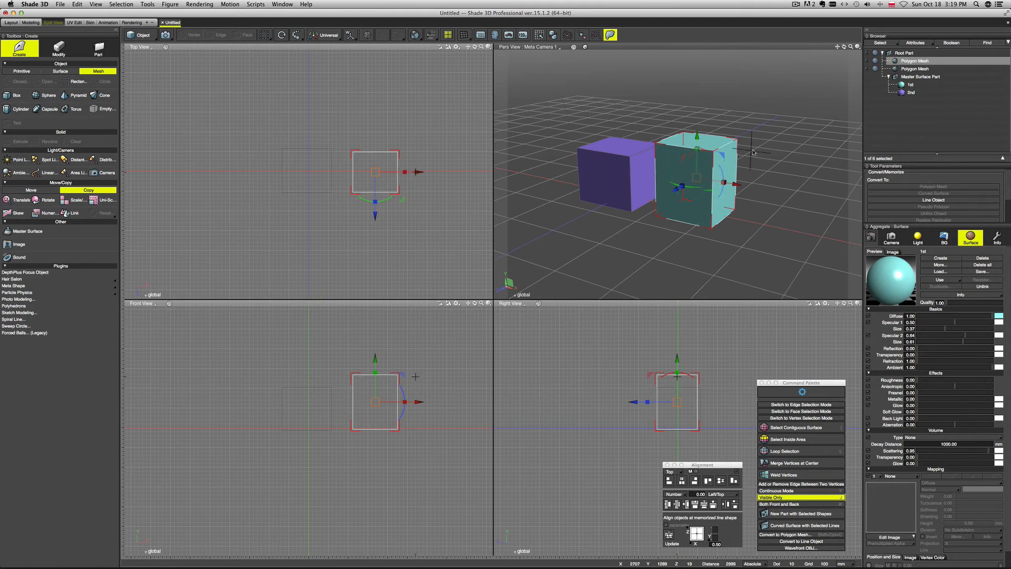
{"action": "right_click", "coordinate": [730, 162]}
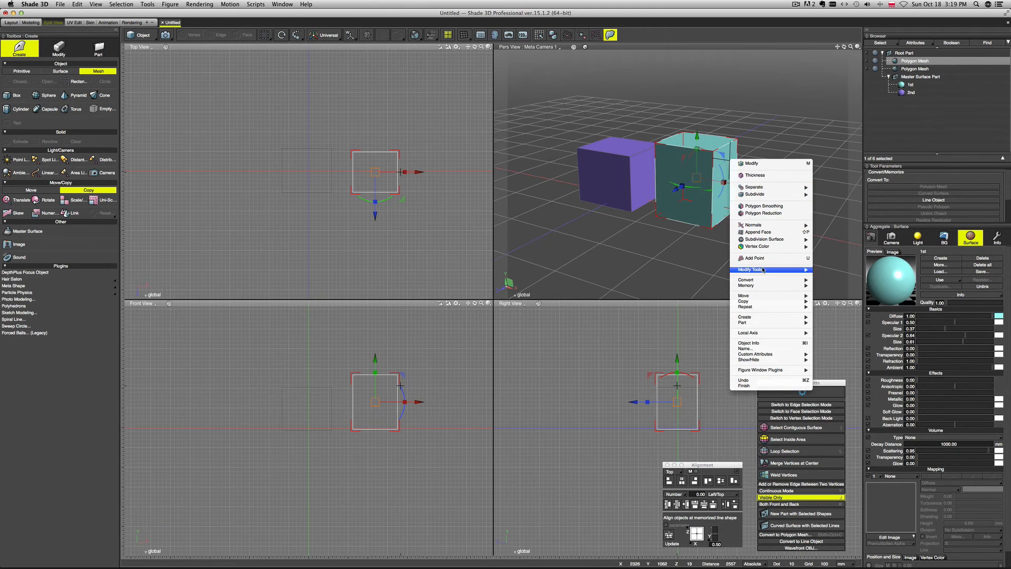
{"action": "mouse_move", "coordinate": [770, 319]}
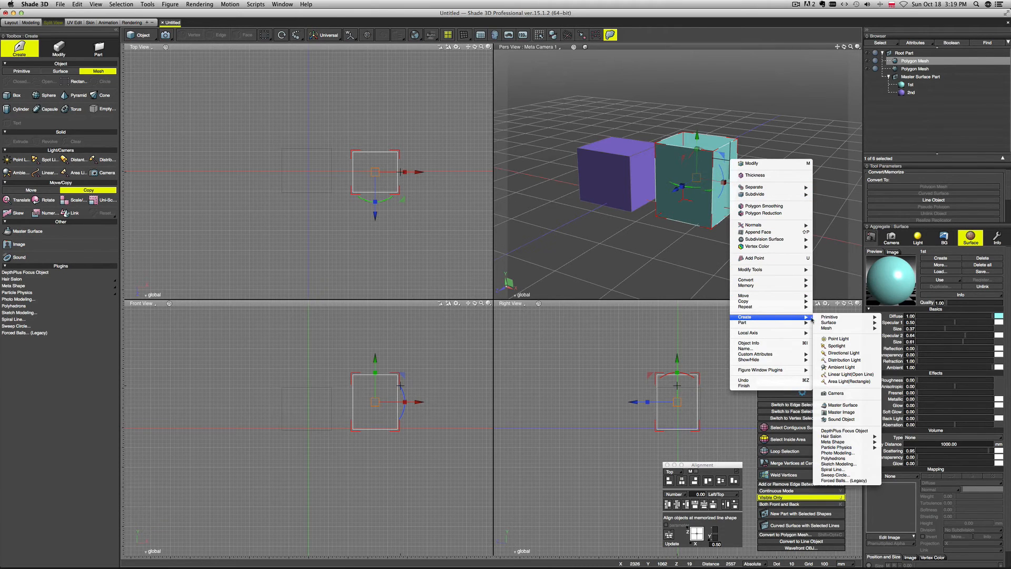
{"action": "mouse_move", "coordinate": [843, 319]}
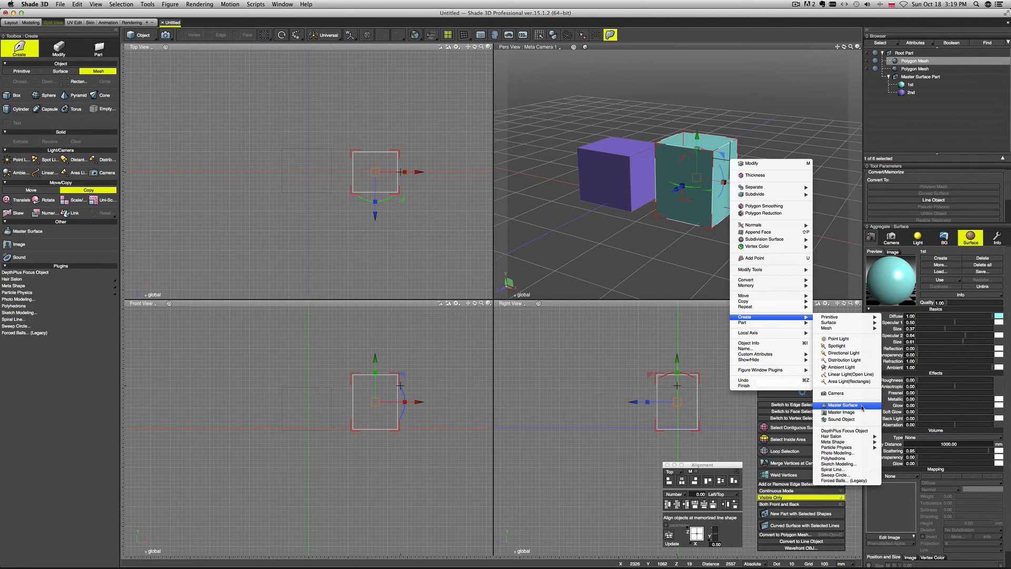
{"action": "left_click", "coordinate": [843, 405]}
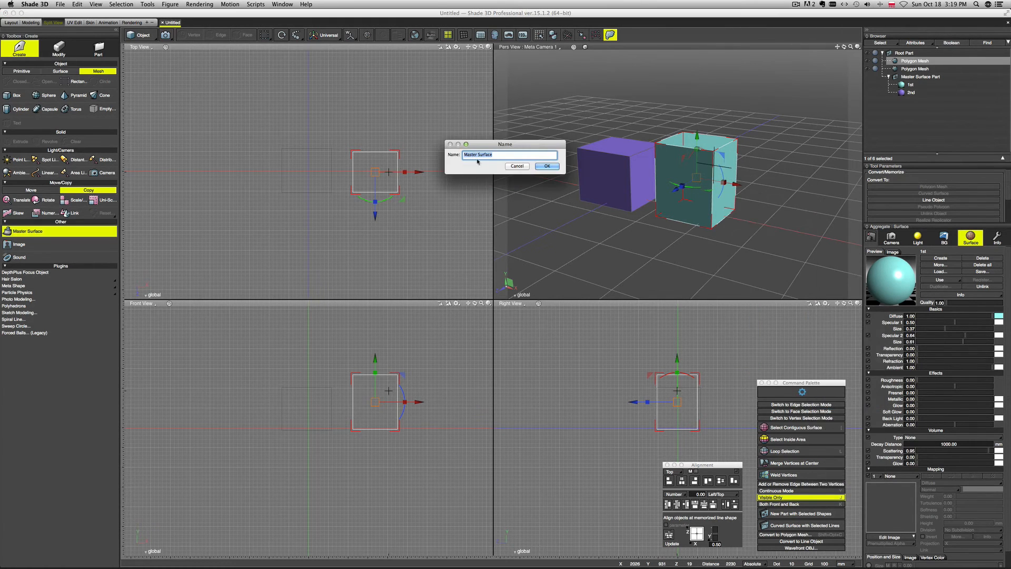
{"action": "type", "text": "3rd"}
{"action": "key", "text": "Return"}
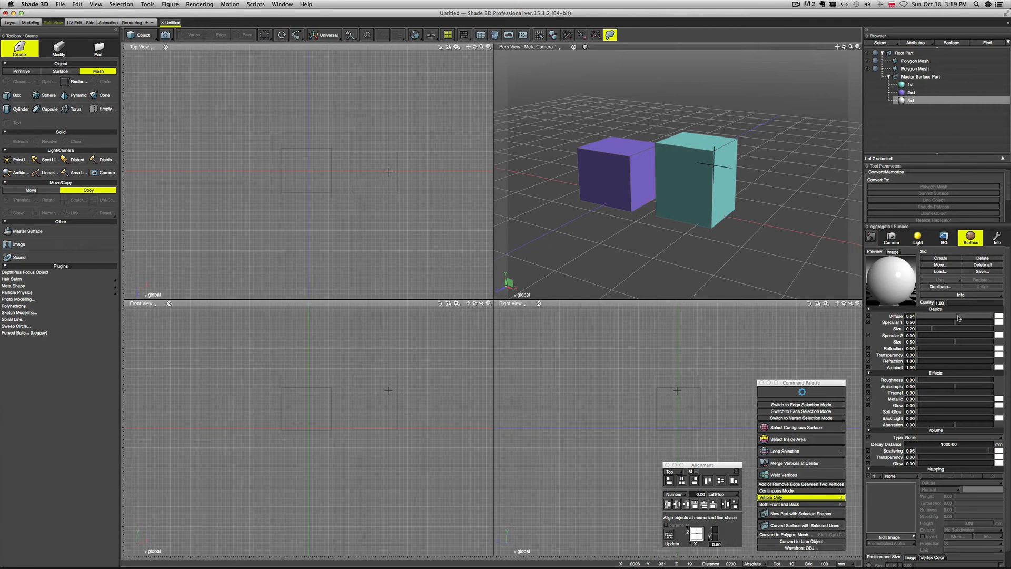
Step: Set the diffuse color of the 3rd master surface to magenta
{"action": "left_click", "coordinate": [999, 316]}
{"action": "left_click", "coordinate": [841, 177]}
{"action": "left_click", "coordinate": [980, 295]}
{"action": "left_click", "coordinate": [966, 297]}
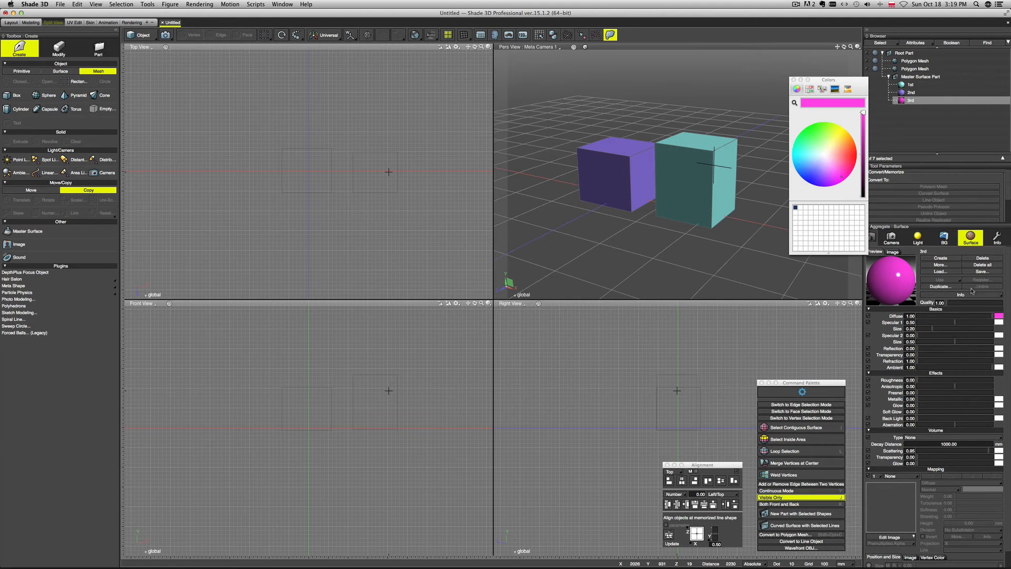
{"action": "left_click", "coordinate": [793, 80]}
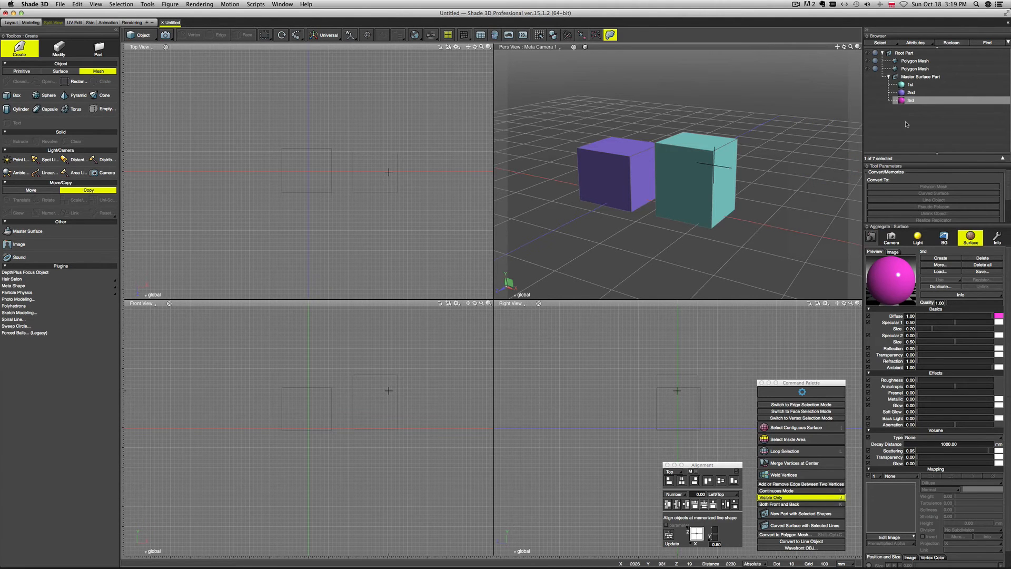
{"action": "left_click", "coordinate": [930, 84]}
{"action": "left_click", "coordinate": [934, 92]}
{"action": "left_click", "coordinate": [935, 100]}
Step: Assign the 3rd master surface to the first box
{"action": "mouse_move", "coordinate": [772, 179]}
{"action": "middle_mouse_down"}
{"action": "mouse_move", "coordinate": [747, 178]}
{"action": "mouse_move", "coordinate": [779, 179]}
{"action": "middle_mouse_up"}
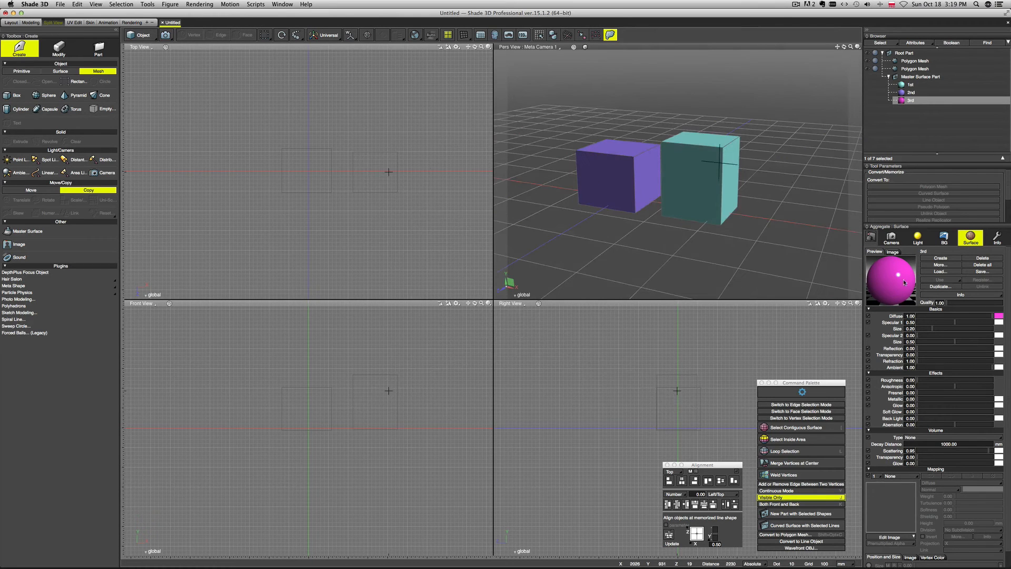
{"action": "left_click", "coordinate": [914, 69]}
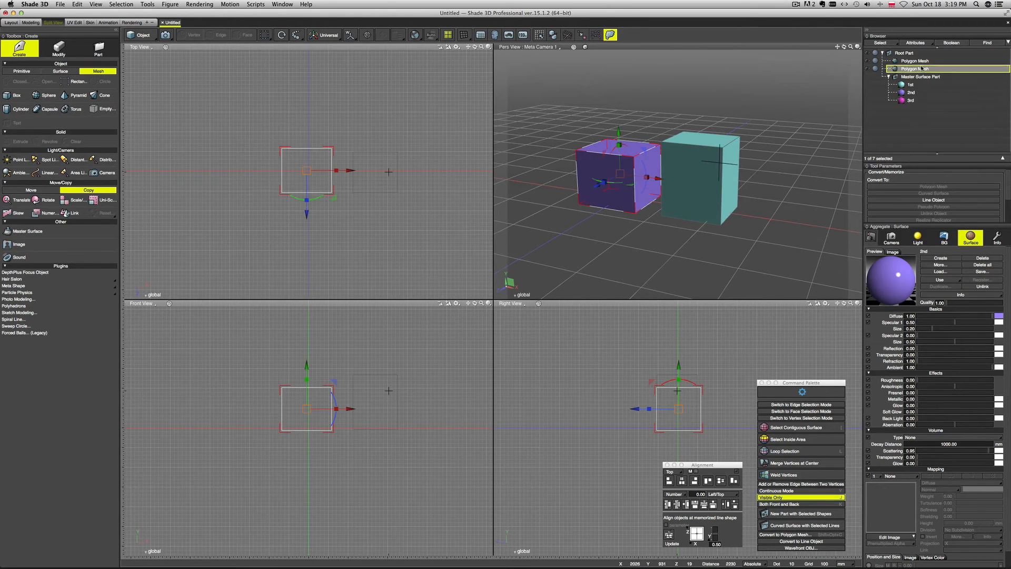
{"action": "left_click", "coordinate": [940, 280]}
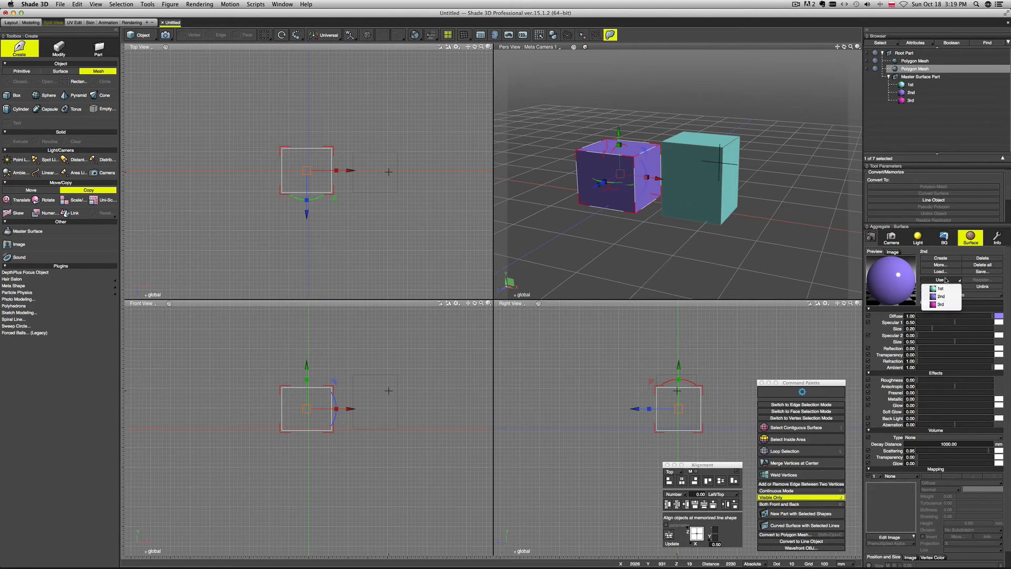
{"action": "left_click", "coordinate": [946, 305]}
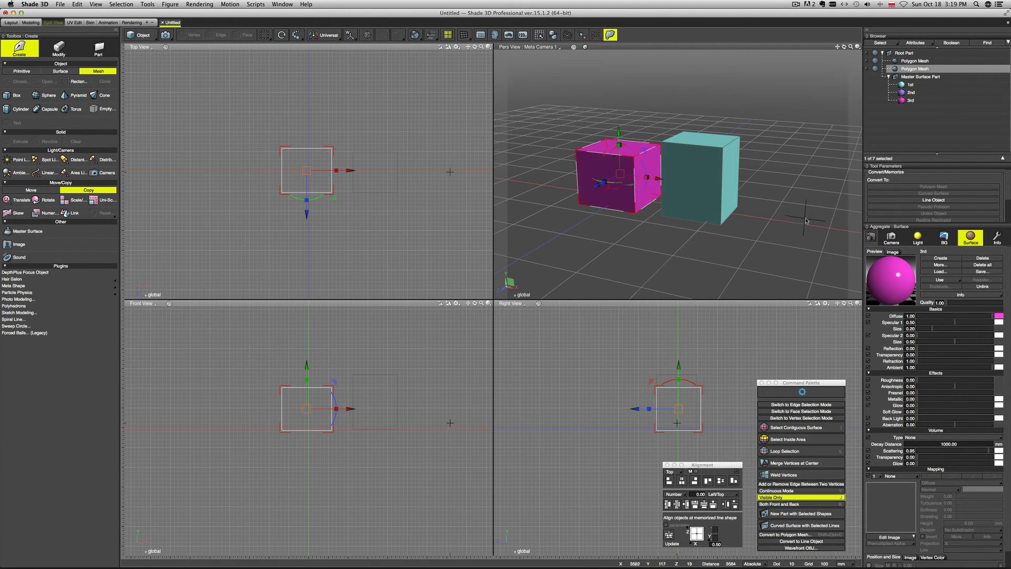
{"action": "middle_click_drag", "start_coordinate": [801, 219], "coordinate": [792, 215]}
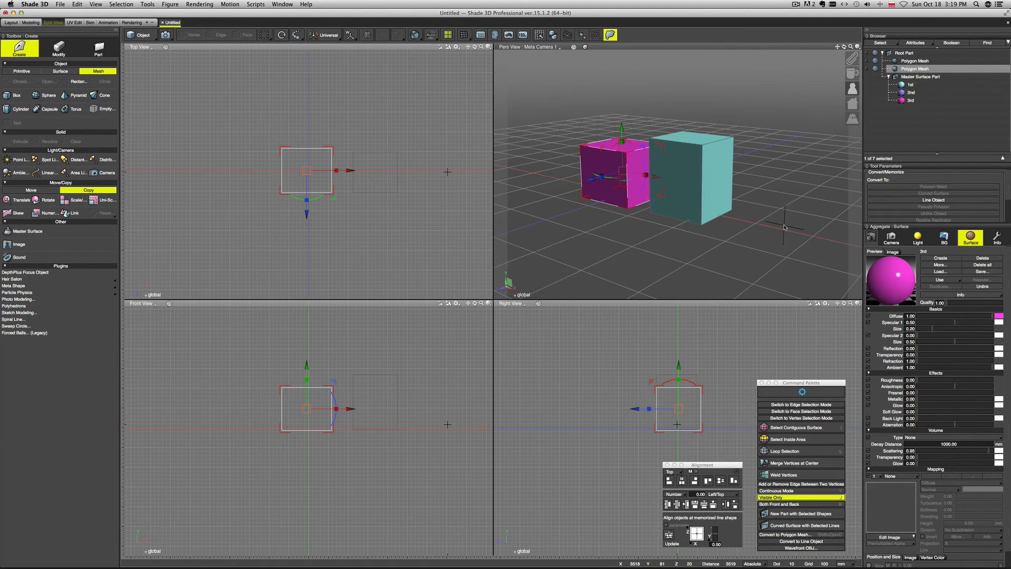
Step: Create another master surface and name it 4th
{"action": "left_click", "coordinate": [918, 86]}
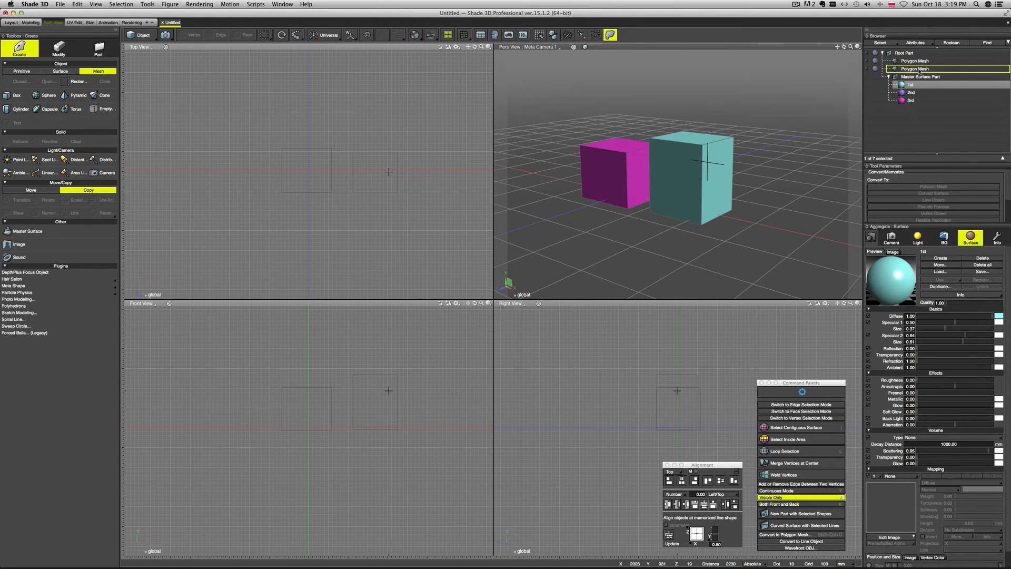
{"action": "left_click", "coordinate": [917, 70]}
{"action": "right_click", "coordinate": [605, 159]}
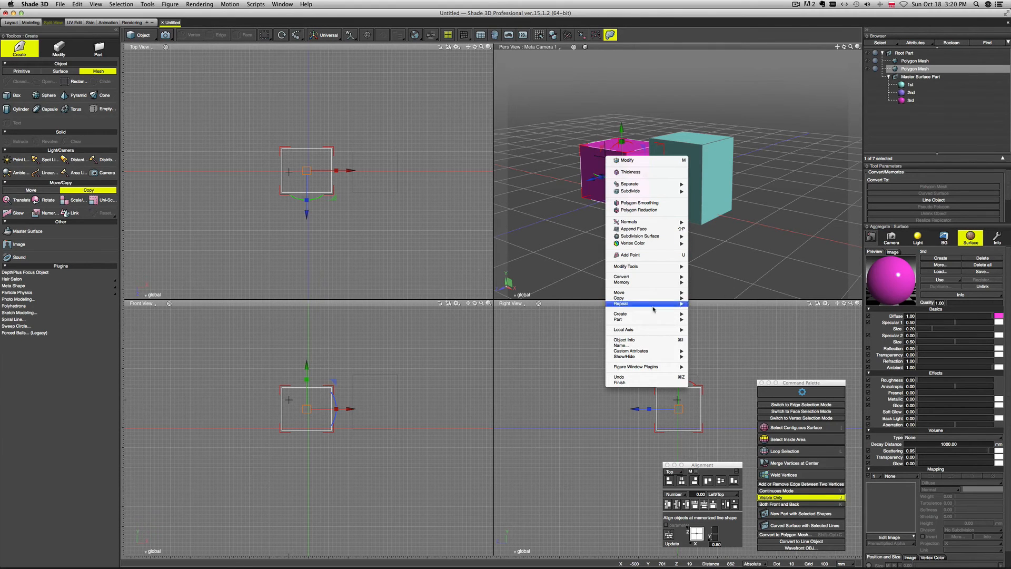
{"action": "mouse_move", "coordinate": [658, 314]}
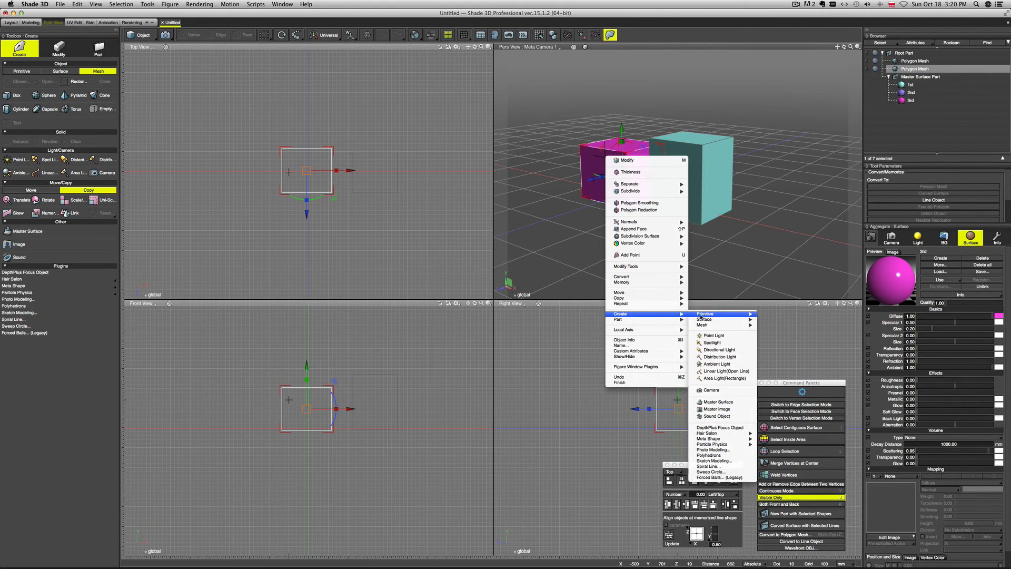
{"action": "left_click", "coordinate": [732, 403]}
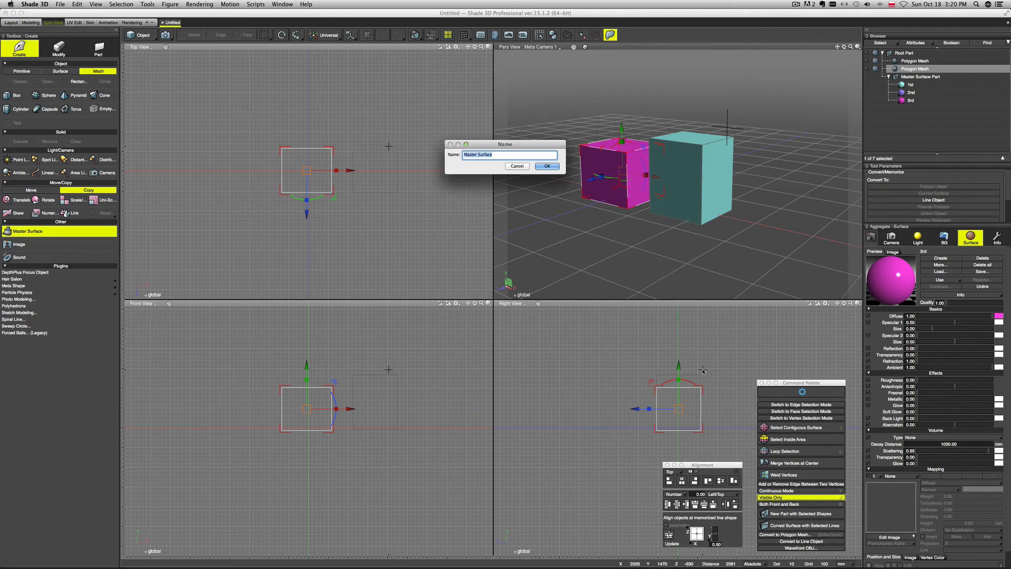
{"action": "key", "text": "Return"}
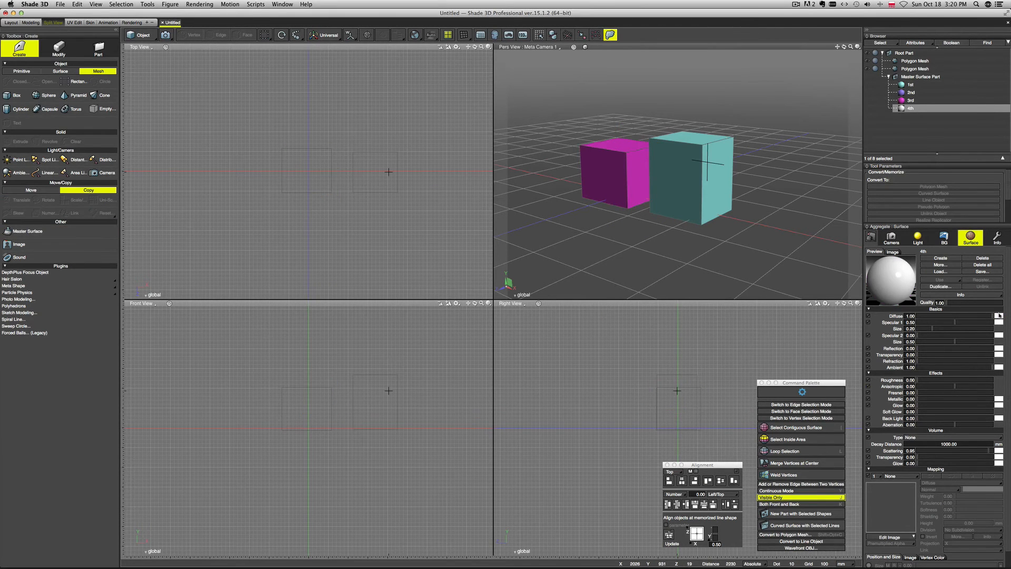
Step: Give the 4th master surface a refraction of 1.58, a transparency of about 0.66 and a light green diffuse color
{"action": "left_click", "coordinate": [964, 361]}
{"action": "left_click", "coordinate": [965, 356]}
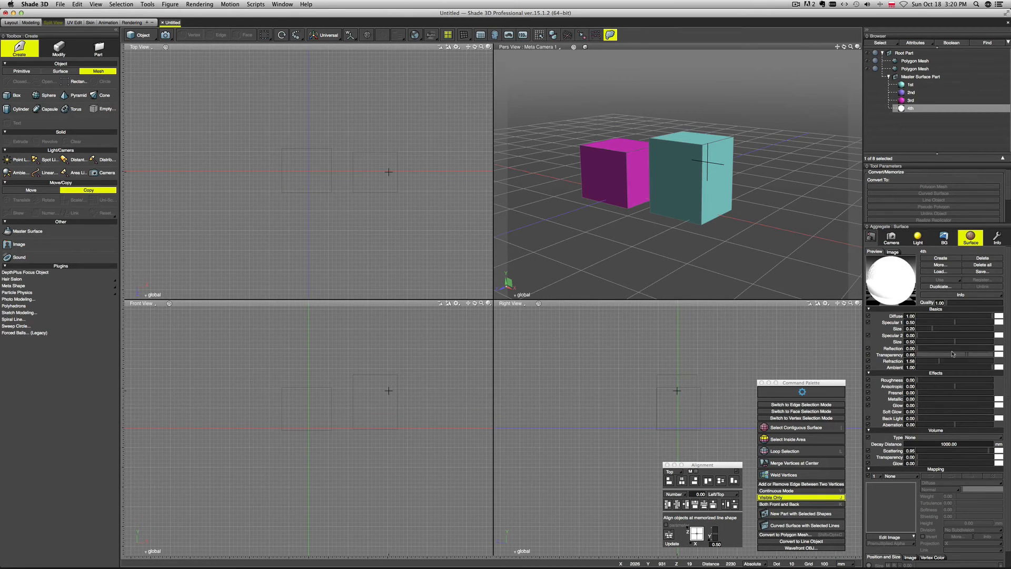
{"action": "left_click", "coordinate": [998, 315]}
{"action": "left_click", "coordinate": [819, 147]}
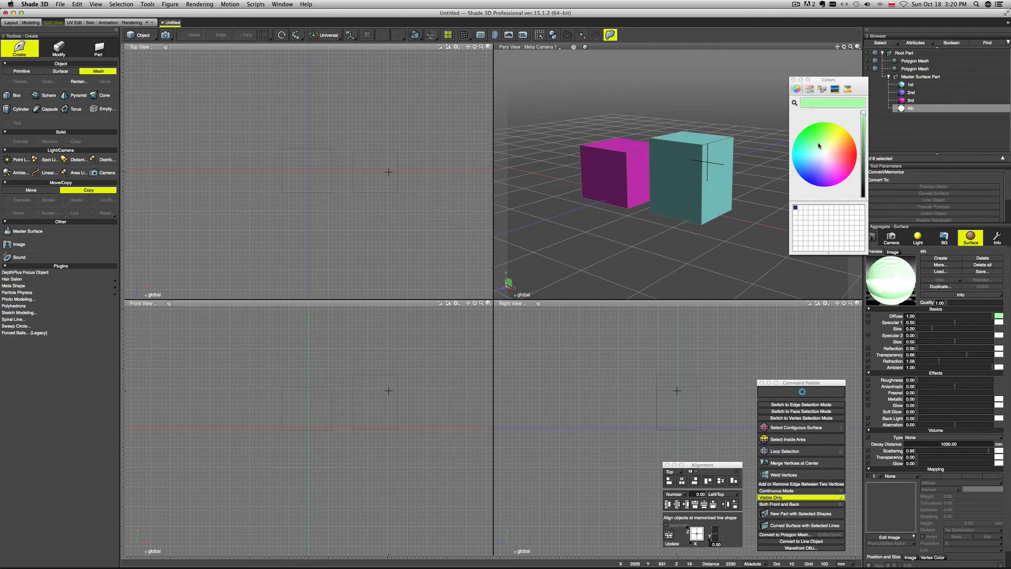
{"action": "left_click", "coordinate": [794, 80]}
Step: Assign the 4th master surface to the second box and render the scene
{"action": "left_click", "coordinate": [922, 61]}
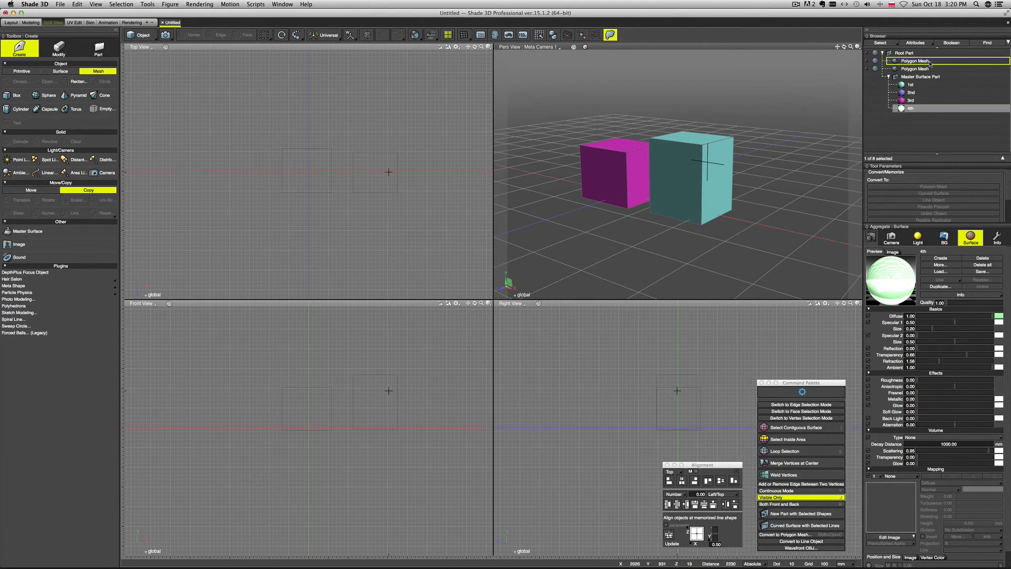
{"action": "left_click", "coordinate": [945, 282]}
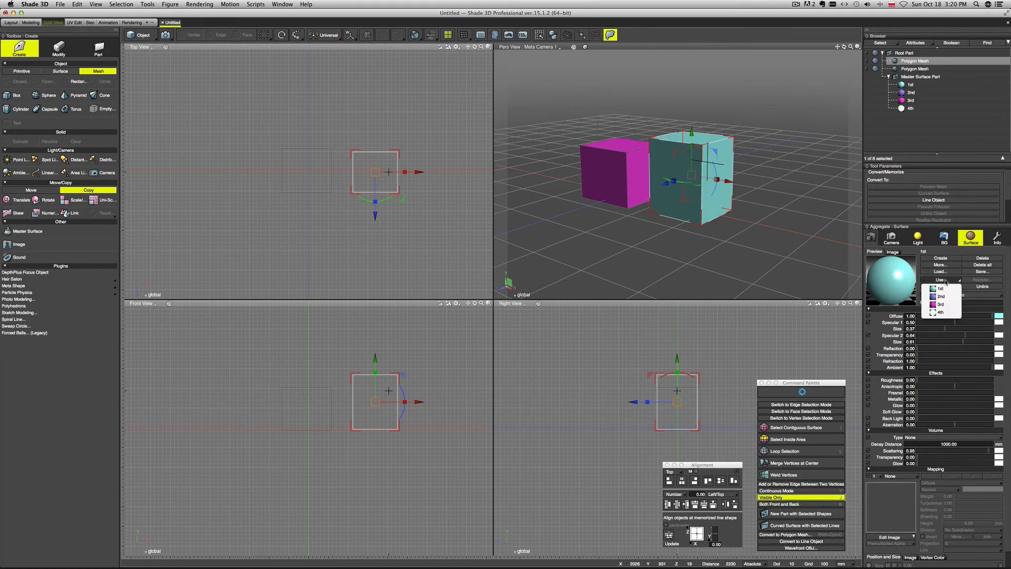
{"action": "left_click", "coordinate": [944, 315]}
{"action": "middle_click_drag", "start_coordinate": [794, 213], "coordinate": [788, 206]}
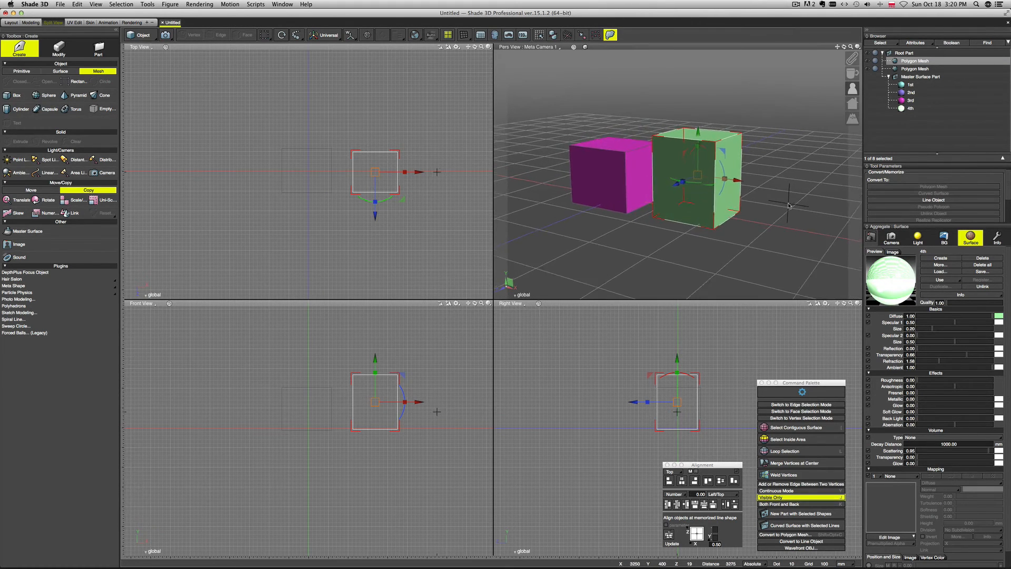
{"action": "key", "text": "super+r"}
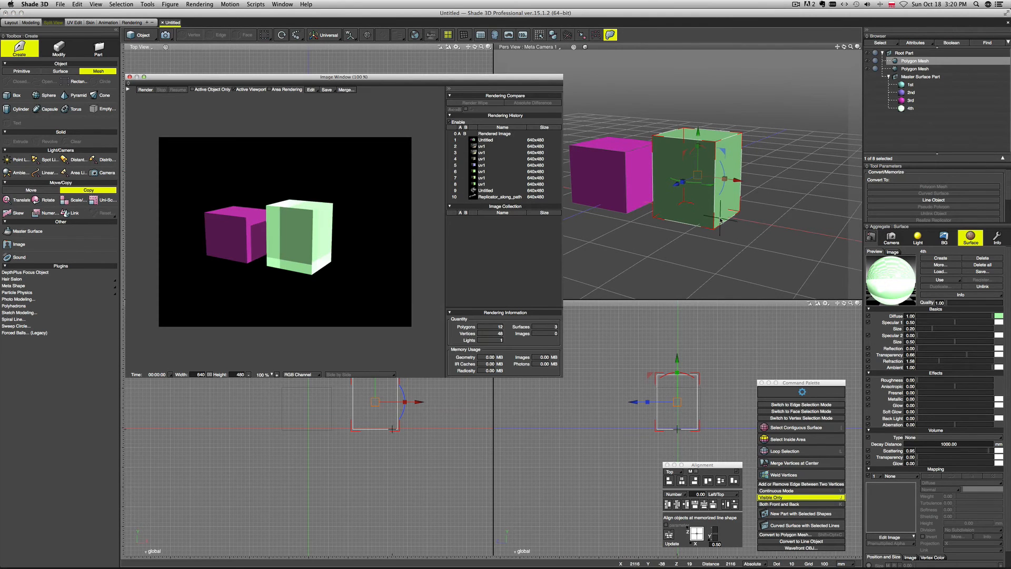
Step: Switch the first box to the 2nd master surface and render the scene again
{"action": "left_click", "coordinate": [914, 69]}
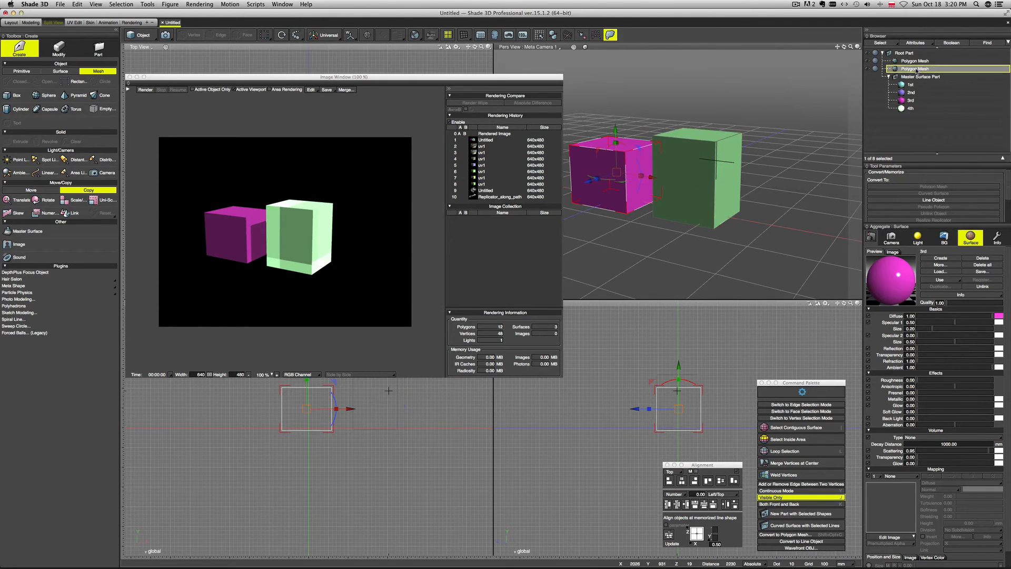
{"action": "left_click", "coordinate": [941, 279]}
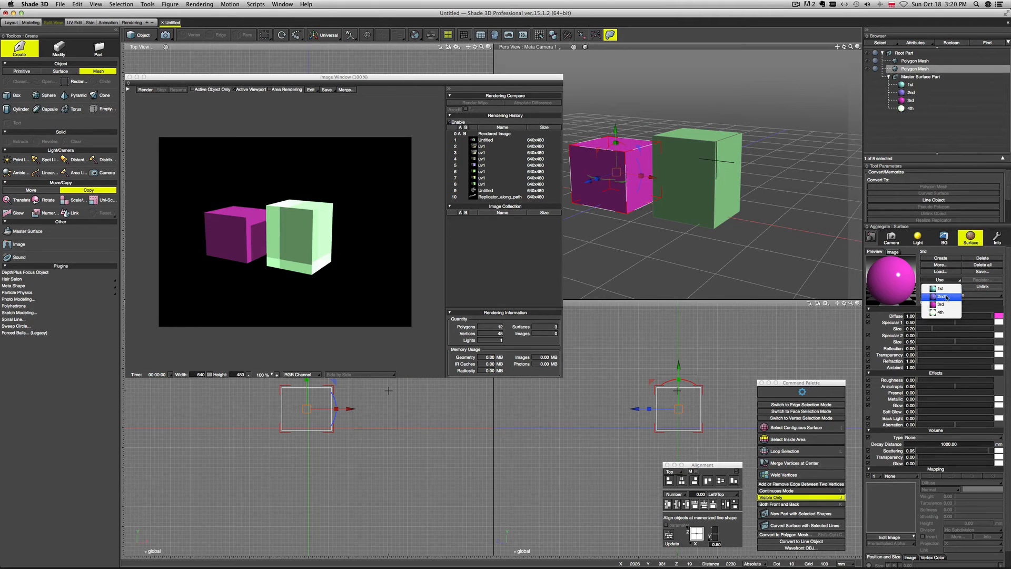
{"action": "left_click", "coordinate": [942, 296]}
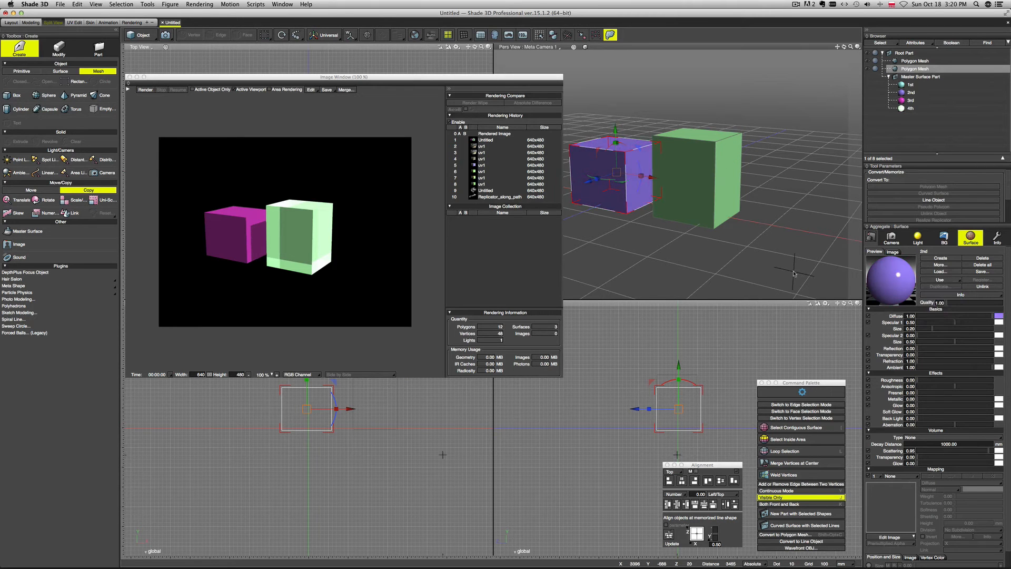
{"action": "key", "text": "super+r"}
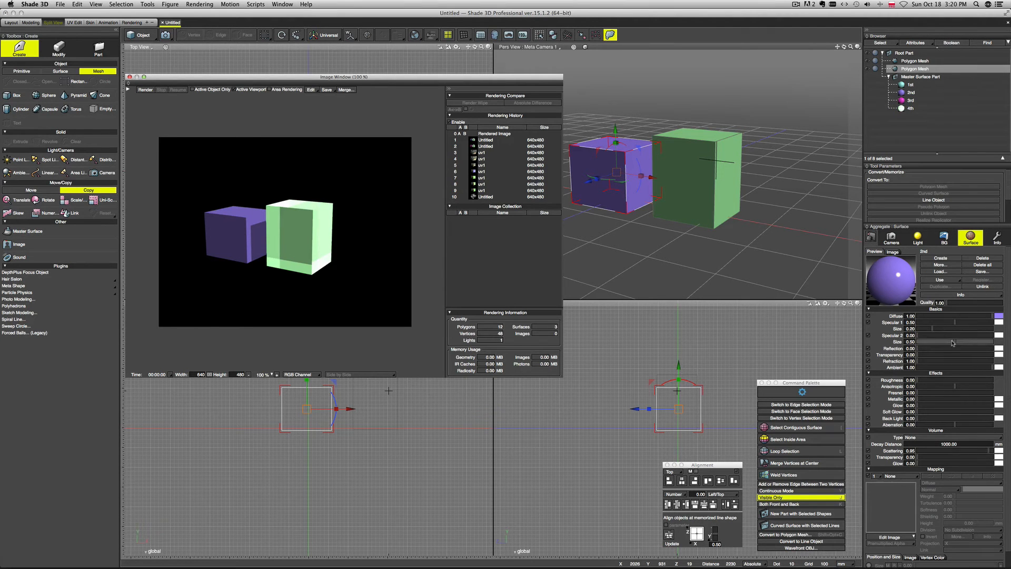
Step: Set the 2nd master surface's glow to about 0.39, soft glow to about 0.52 and back light to about 0.38, rendering after both glow changes
{"action": "left_click", "coordinate": [957, 406]}
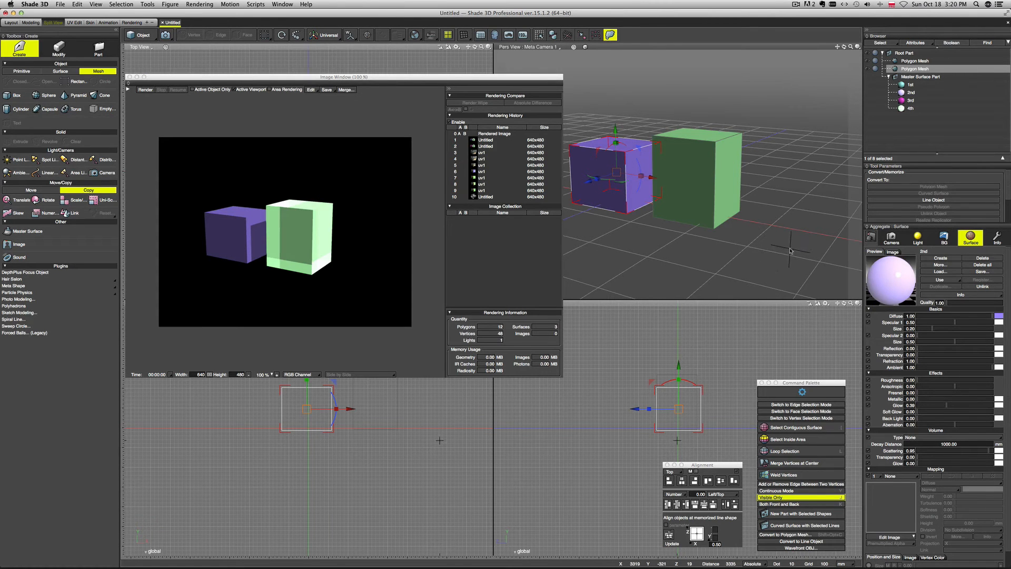
{"action": "key", "text": "super+r"}
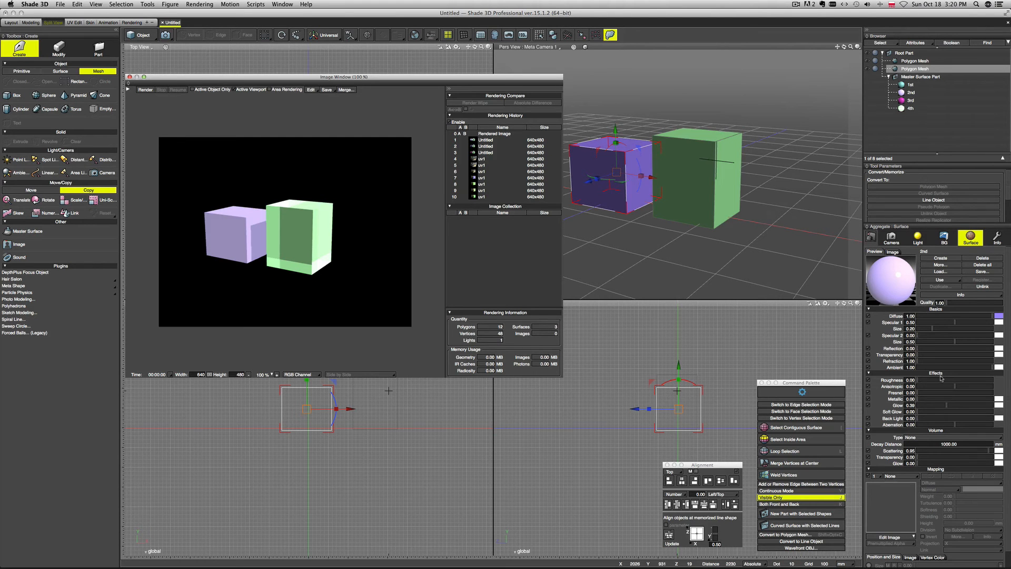
{"action": "left_click_drag", "start_coordinate": [935, 414], "coordinate": [957, 414]}
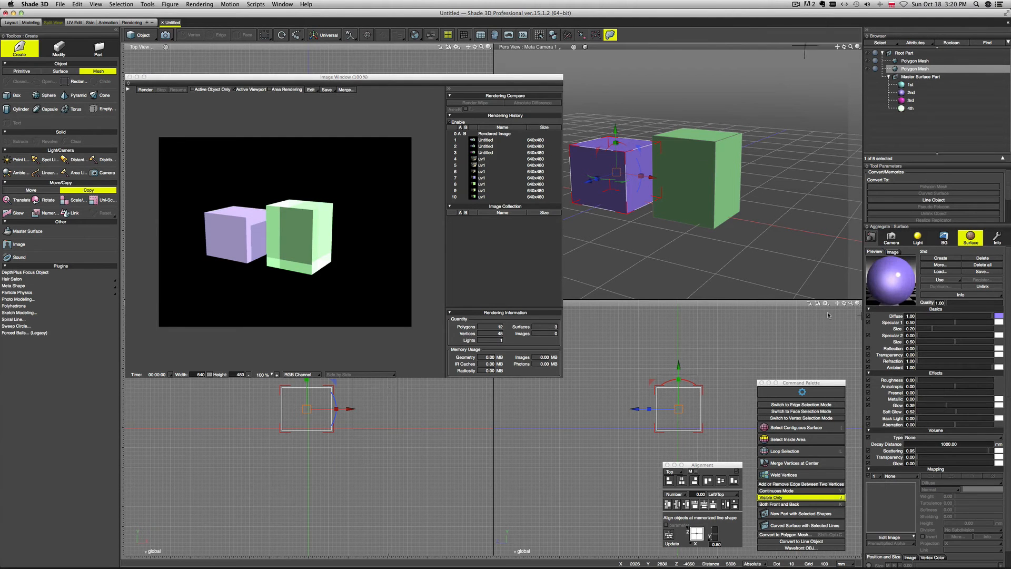
{"action": "left_click", "coordinate": [145, 90]}
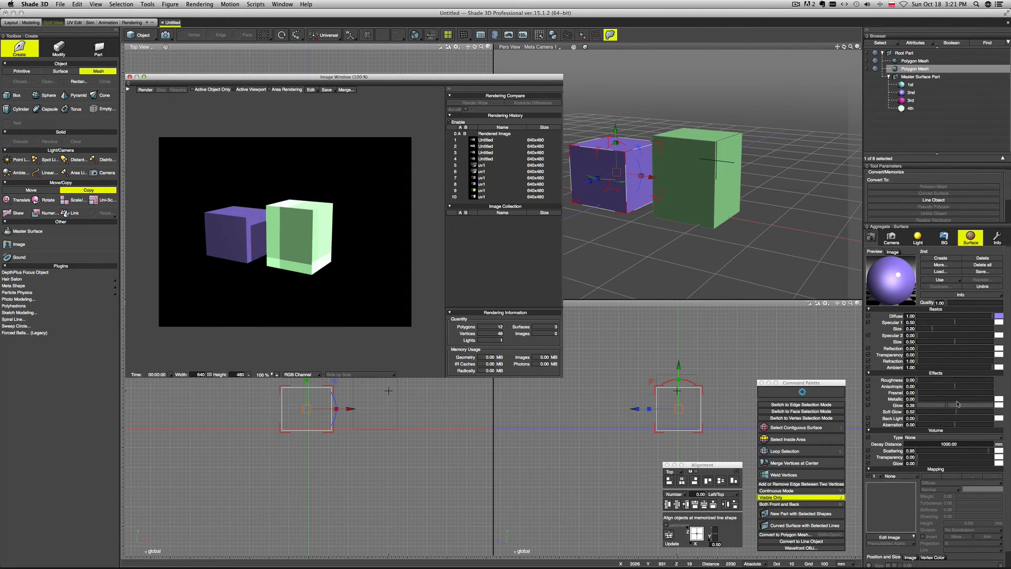
{"action": "left_click", "coordinate": [937, 419]}
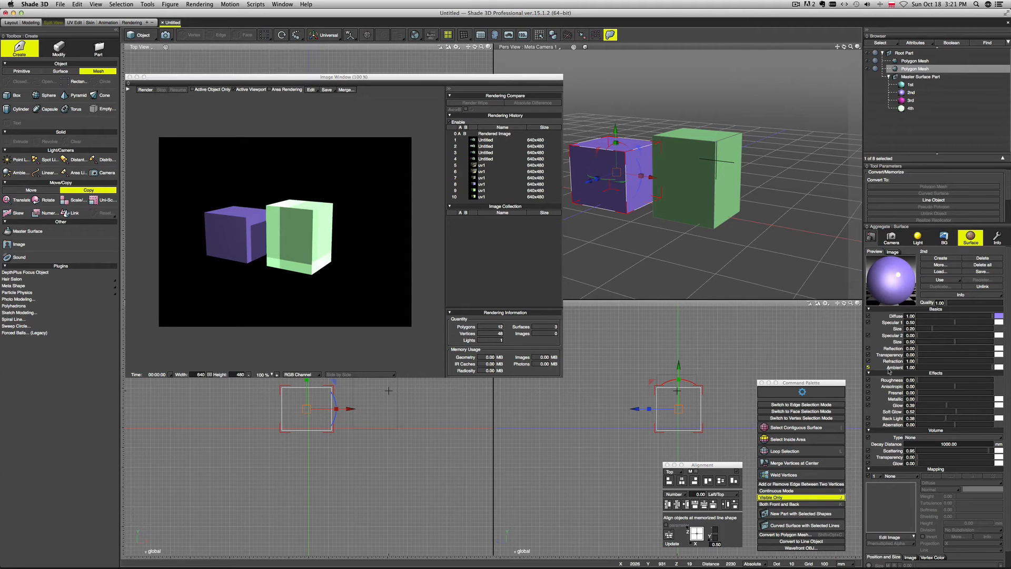
Step: Review the 1st, 2nd, 3rd and 4th master surfaces in turn and close the render window
{"action": "left_click", "coordinate": [925, 85]}
{"action": "left_click", "coordinate": [927, 92]}
{"action": "left_click", "coordinate": [928, 100]}
{"action": "left_click", "coordinate": [928, 108]}
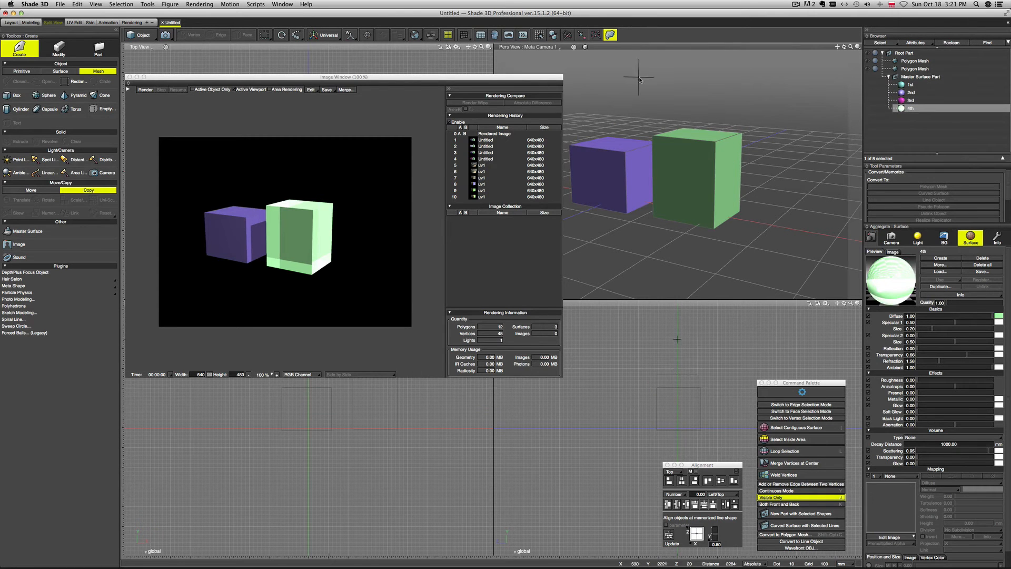
{"action": "left_click", "coordinate": [130, 77]}
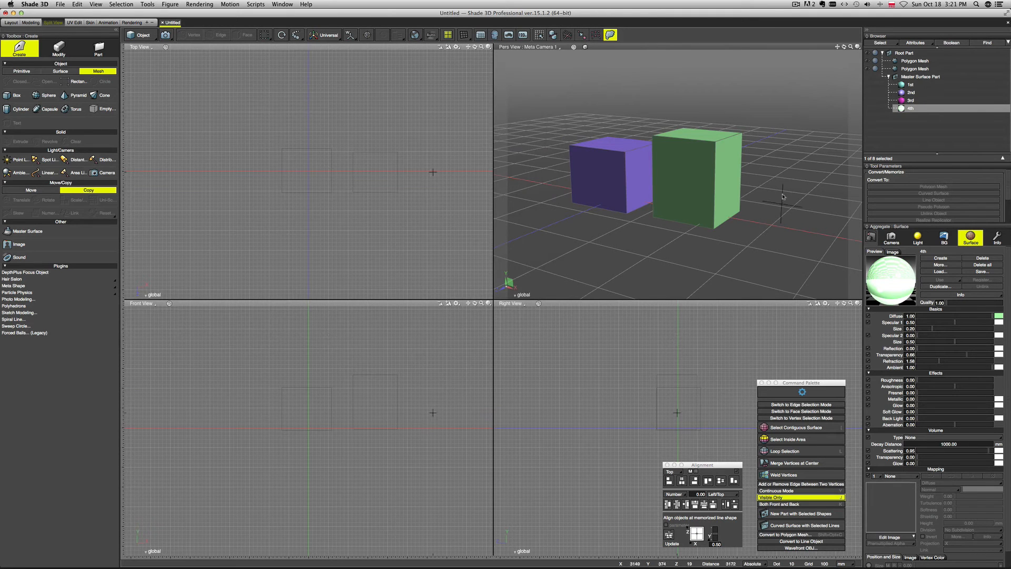
Step: Open the ShadeExplorer catalog below the perspective view, expand its Surface presets and look through the 00_BMP category
{"action": "left_click", "coordinate": [908, 86]}
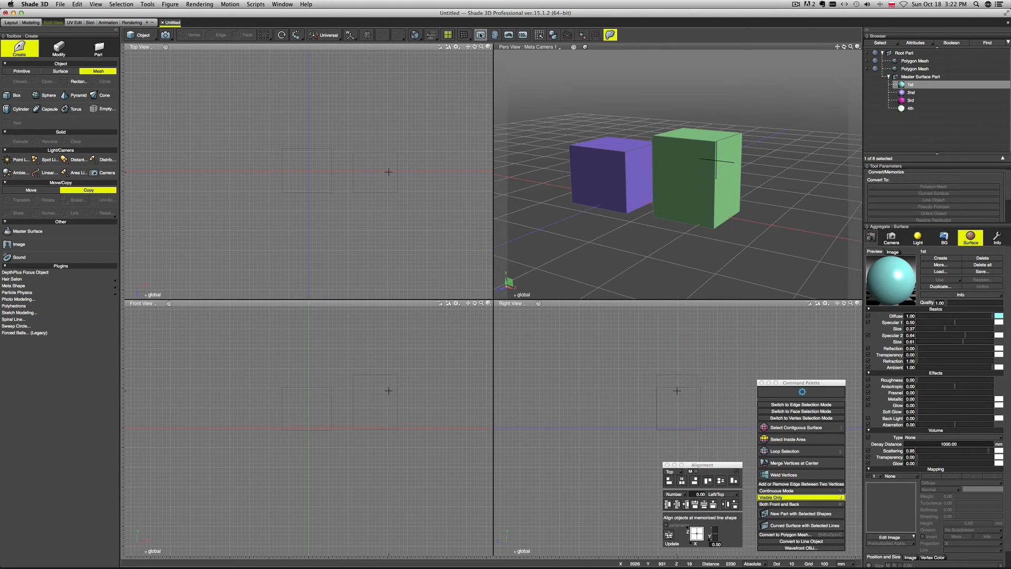
{"action": "left_click", "coordinate": [480, 36]}
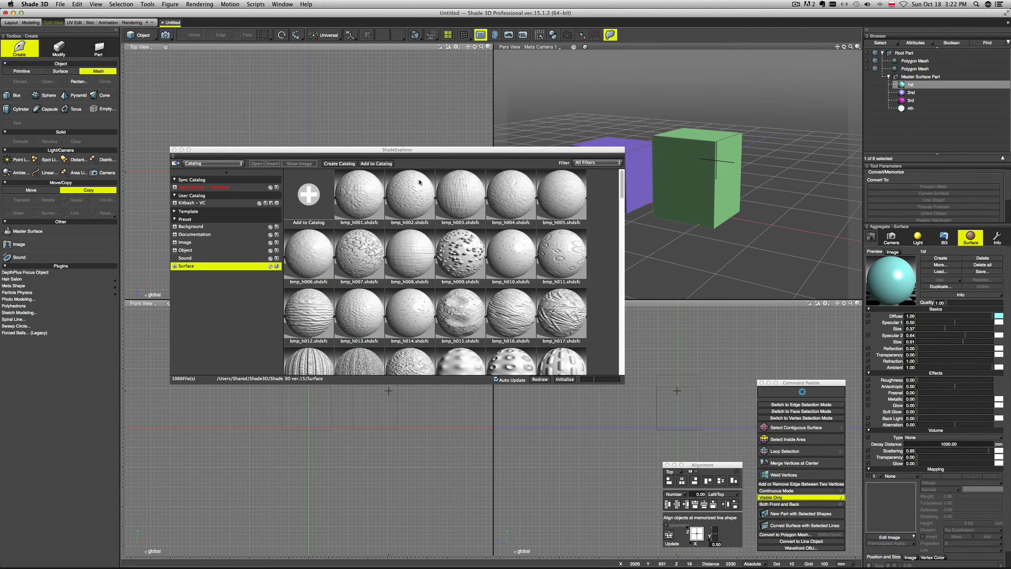
{"action": "left_click_drag", "start_coordinate": [435, 153], "coordinate": [398, 266]}
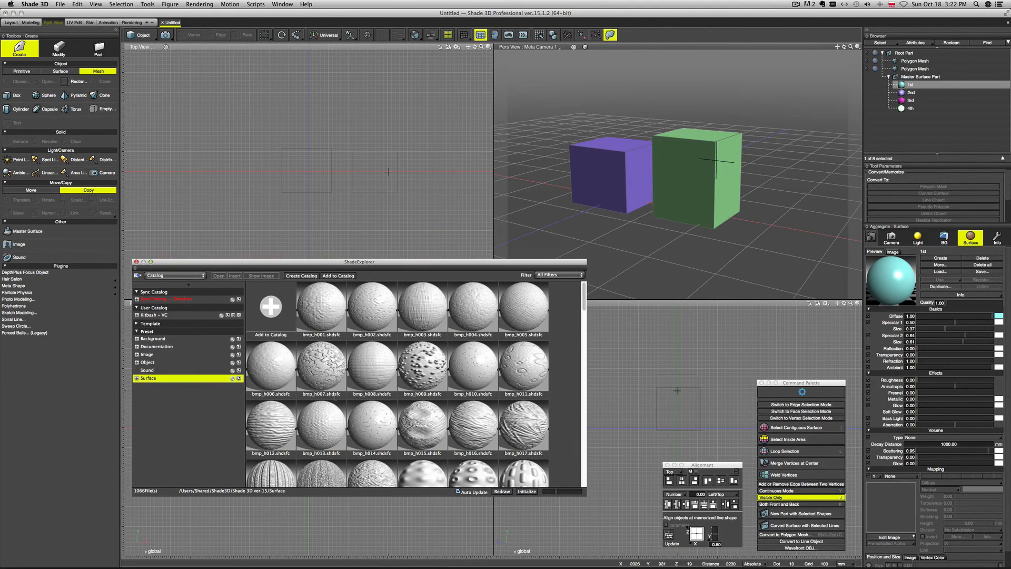
{"action": "left_click", "coordinate": [137, 379]}
{"action": "left_click", "coordinate": [174, 388]}
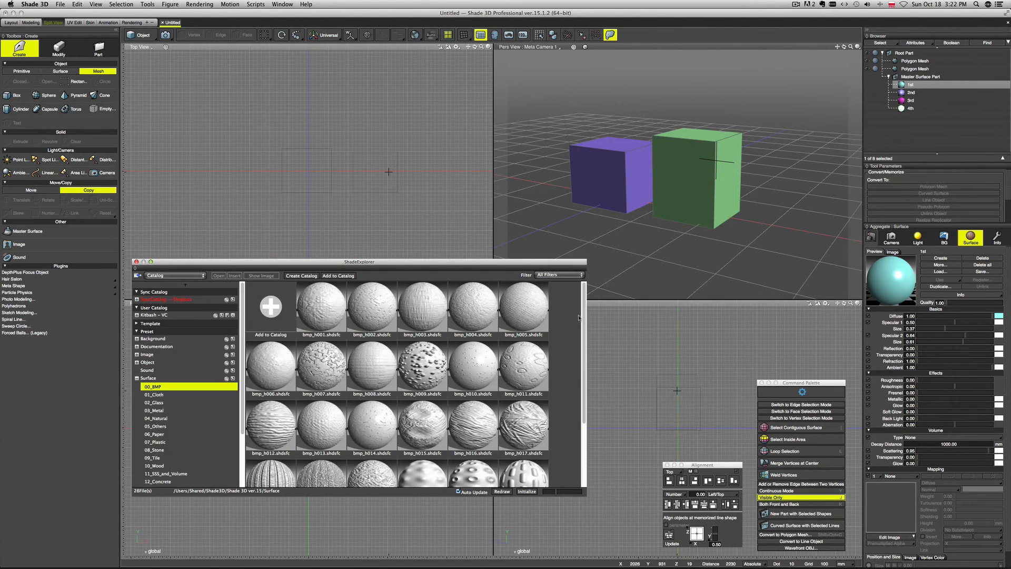
{"action": "left_click_drag", "start_coordinate": [583, 322], "coordinate": [583, 343]}
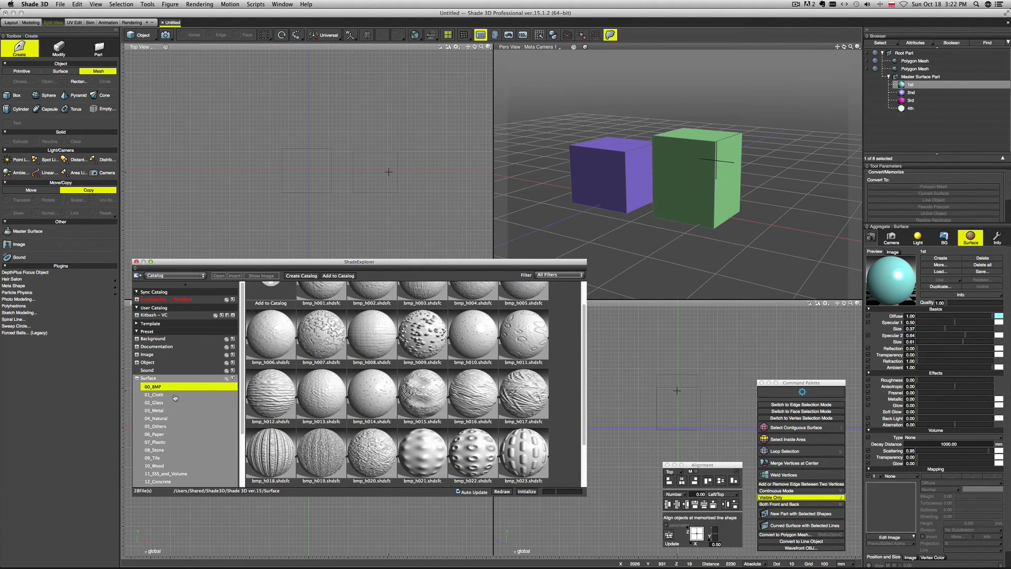
Step: Browse the 01_Cloth, 02_Glass and 03_Metal surface preset categories
{"action": "left_click", "coordinate": [175, 395]}
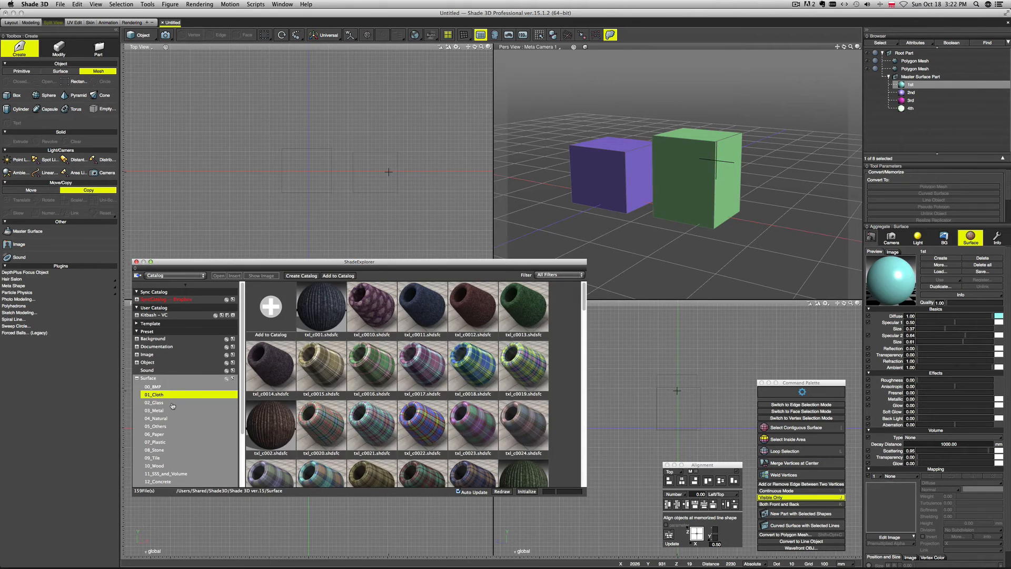
{"action": "left_click", "coordinate": [173, 404]}
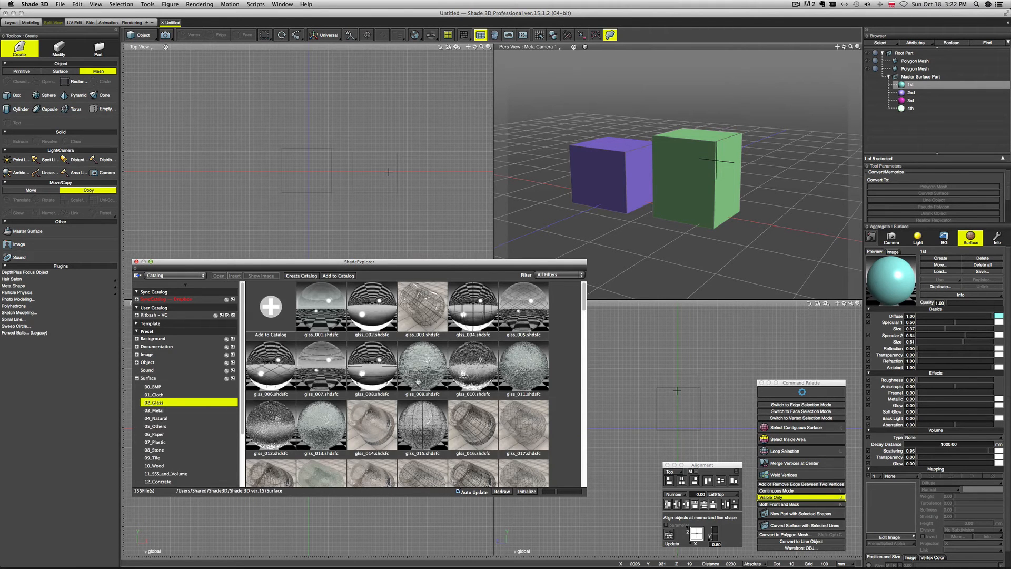
{"action": "scroll", "coordinate": [520, 416], "scroll_direction": "down", "scroll_amount": 3}
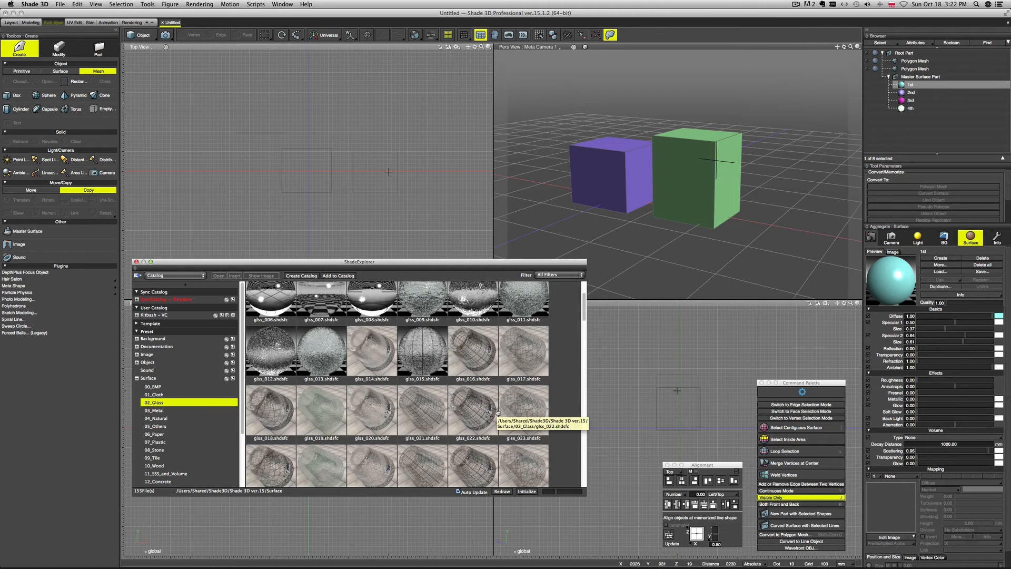
{"action": "scroll", "coordinate": [506, 404], "scroll_direction": "down", "scroll_amount": 1}
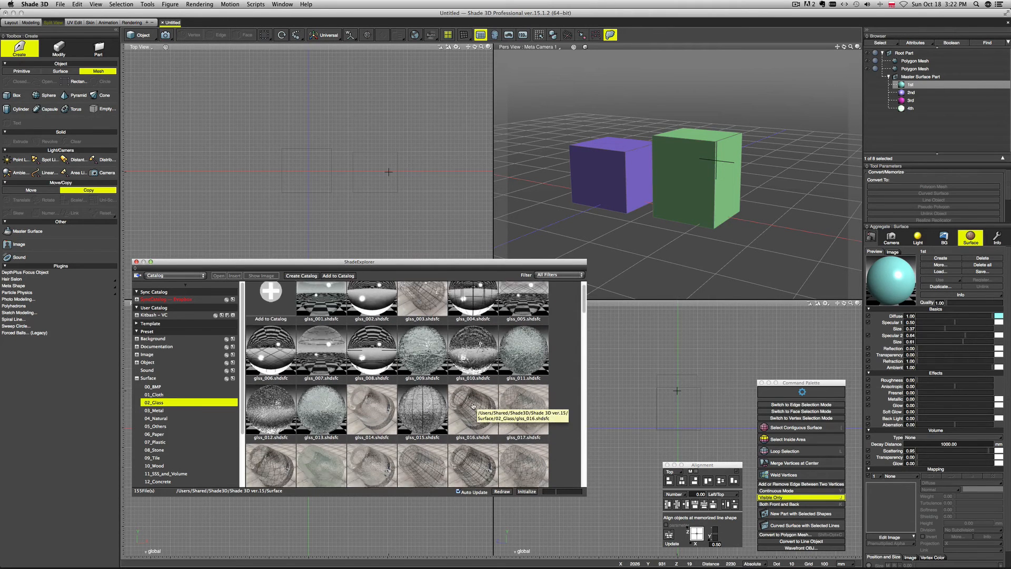
{"action": "scroll", "coordinate": [473, 405], "scroll_direction": "down", "scroll_amount": 5}
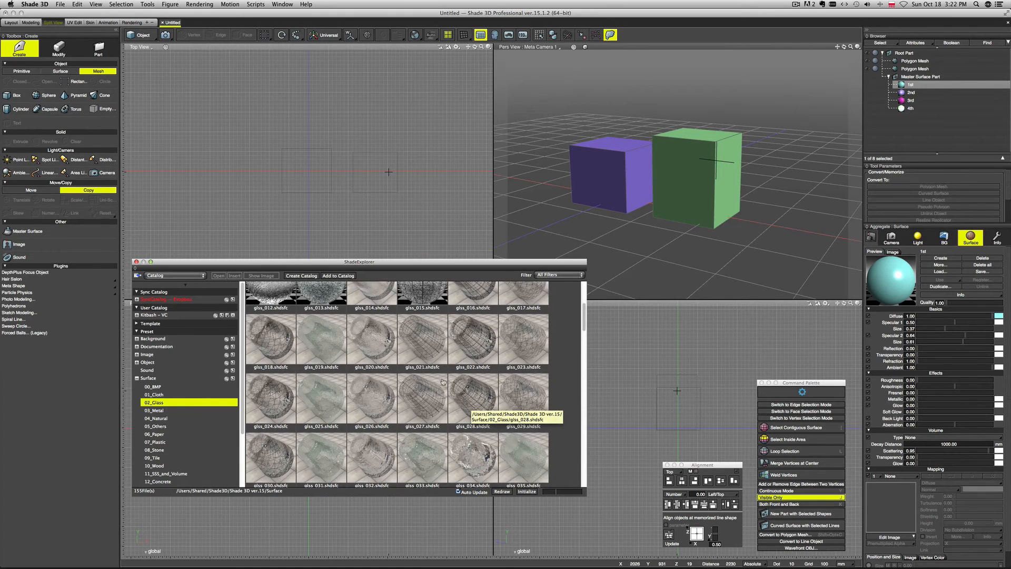
{"action": "left_click", "coordinate": [181, 404]}
{"action": "left_click", "coordinate": [174, 411]}
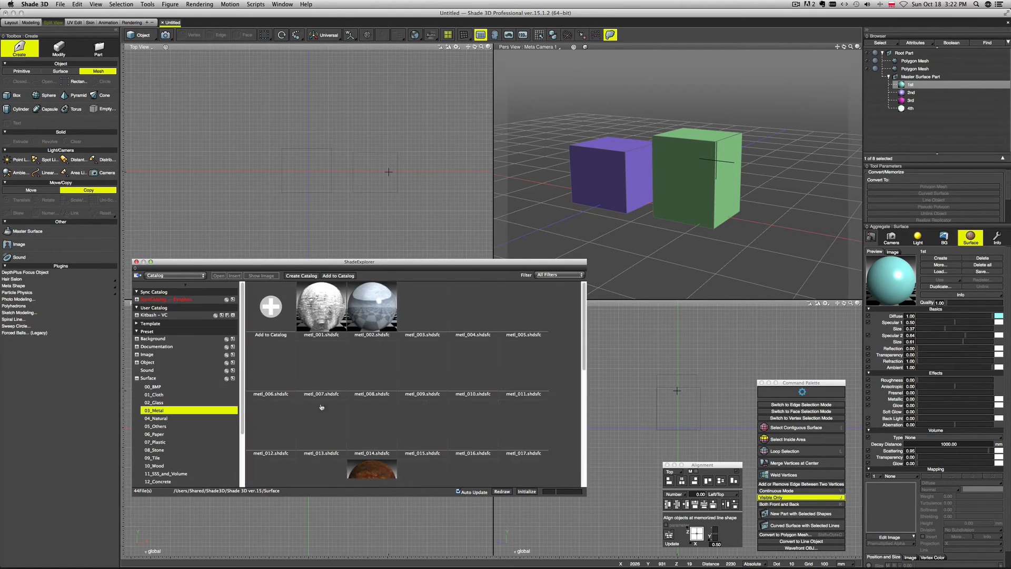
{"action": "scroll", "coordinate": [448, 403], "scroll_direction": "down", "scroll_amount": 1}
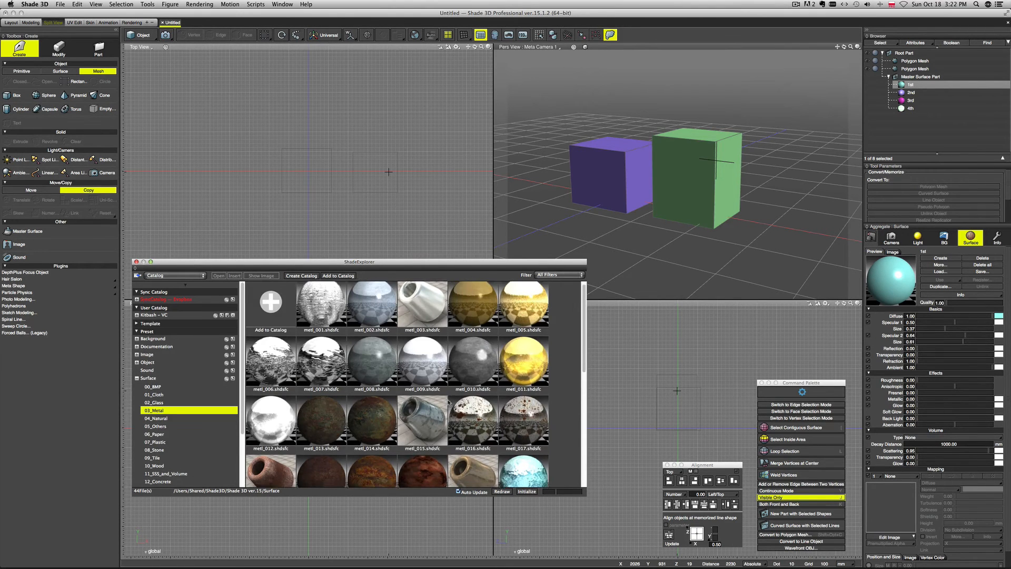
{"action": "mouse_move", "coordinate": [583, 332]}
{"action": "left_mouse_down"}
{"action": "mouse_move", "coordinate": [582, 378]}
{"action": "mouse_move", "coordinate": [582, 341]}
{"action": "left_mouse_up"}
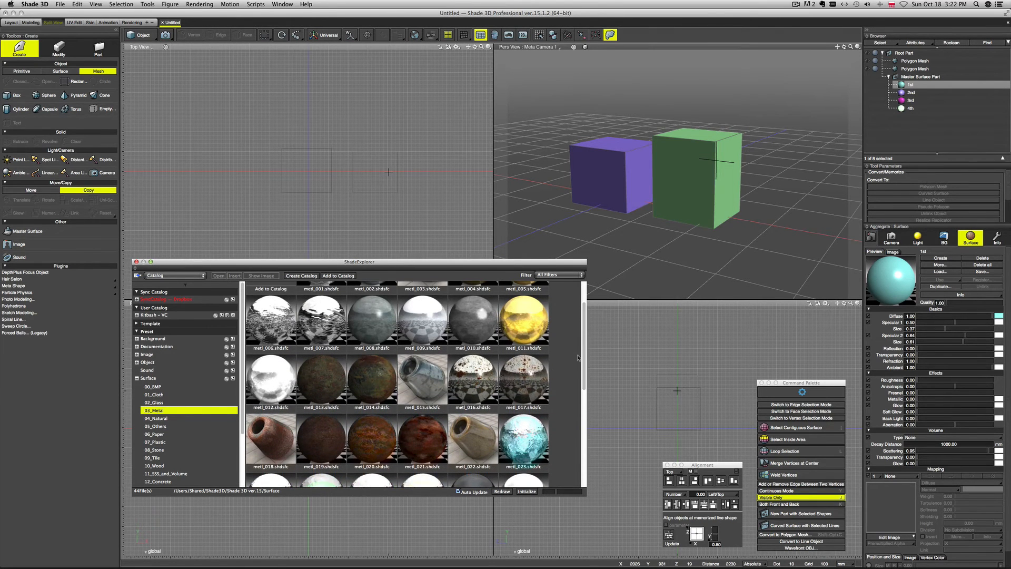
Step: Apply the metl_015 metal preset from the catalog to the green box
{"action": "left_click", "coordinate": [926, 61]}
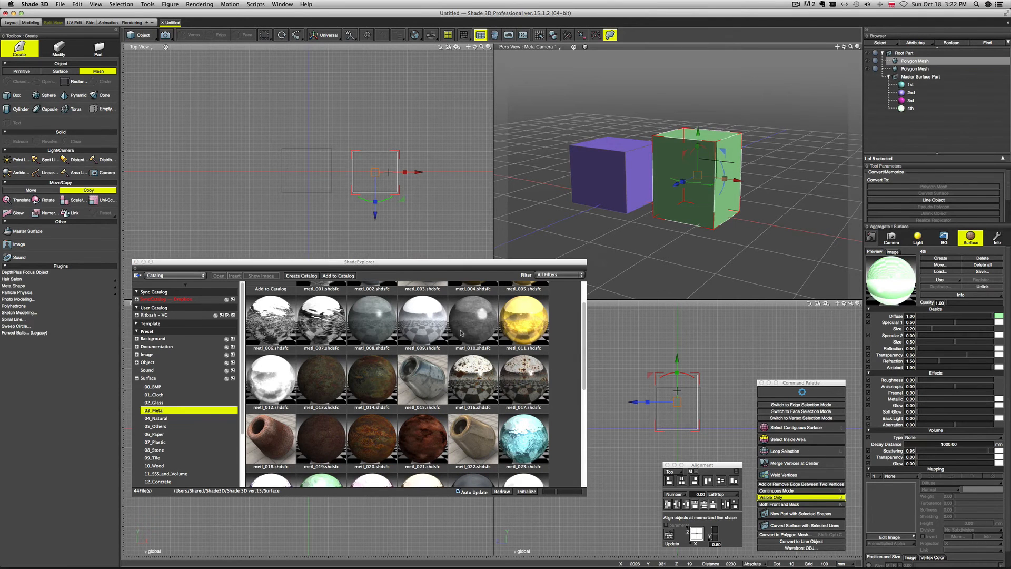
{"action": "left_click", "coordinate": [425, 370]}
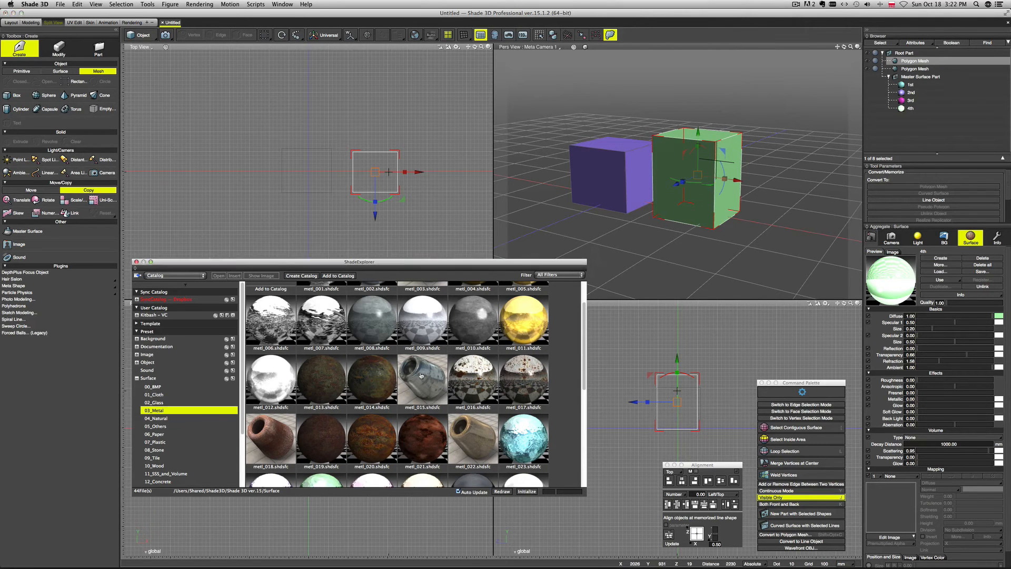
{"action": "left_click_drag", "start_coordinate": [461, 358], "coordinate": [675, 202]}
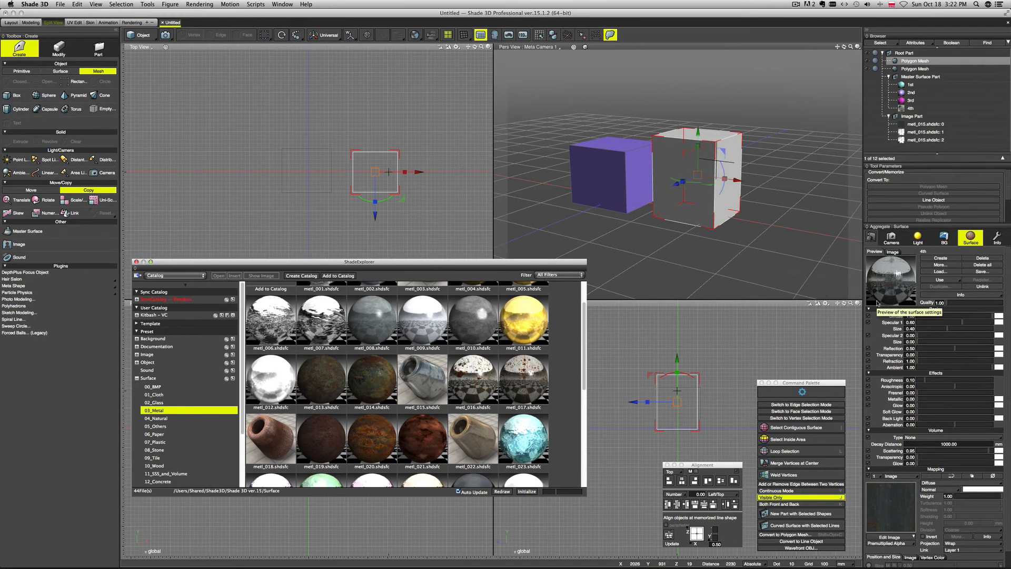
Step: Display the perspective view as Texture and Wireframe and close the surface catalog
{"action": "left_click", "coordinate": [857, 47]}
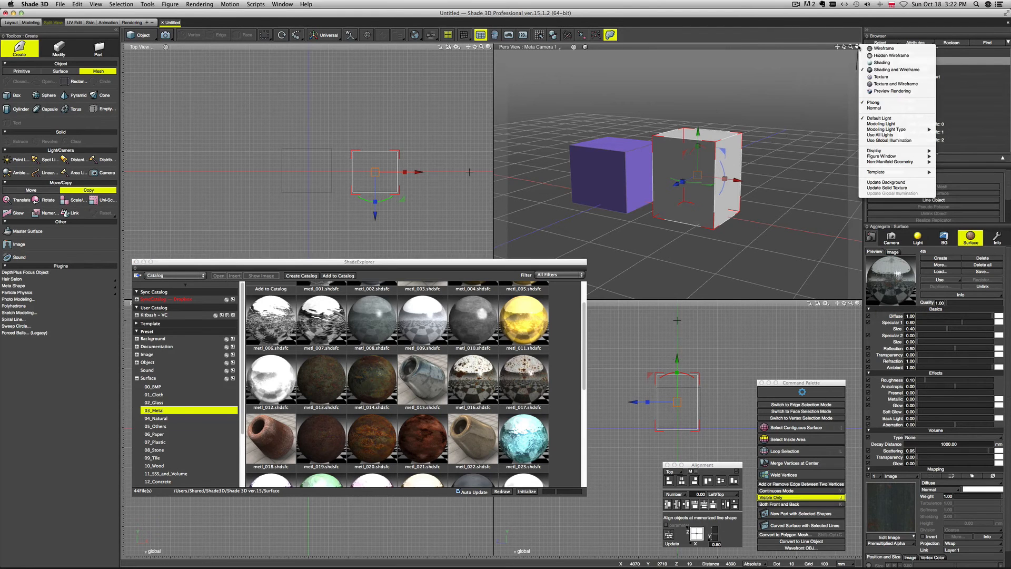
{"action": "left_click", "coordinate": [886, 84]}
{"action": "mouse_move", "coordinate": [779, 215]}
{"action": "left_mouse_down"}
{"action": "mouse_move", "coordinate": [756, 207]}
{"action": "mouse_move", "coordinate": [781, 209]}
{"action": "left_mouse_up"}
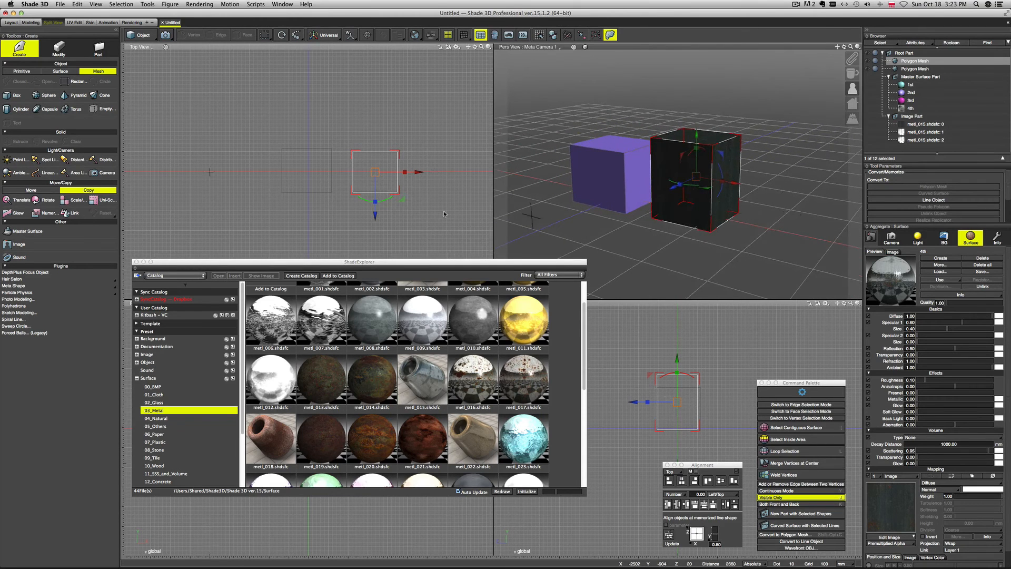
{"action": "left_click", "coordinate": [136, 262]}
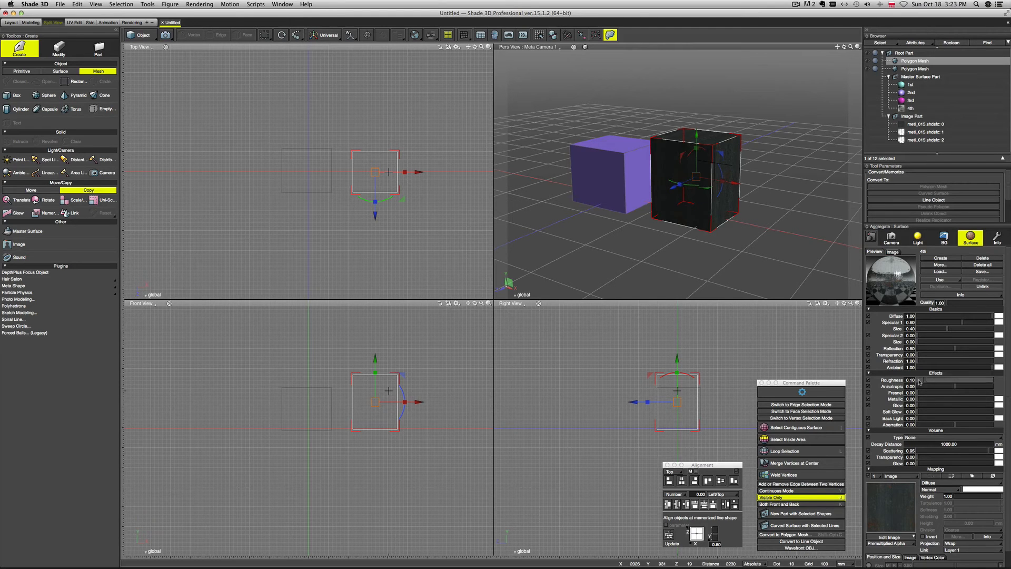
Step: Examine the Diffuse, Bump and Reflection image mapping layers of the metal surface on the selected box
{"action": "scroll", "coordinate": [898, 498], "scroll_direction": "down", "scroll_amount": 2}
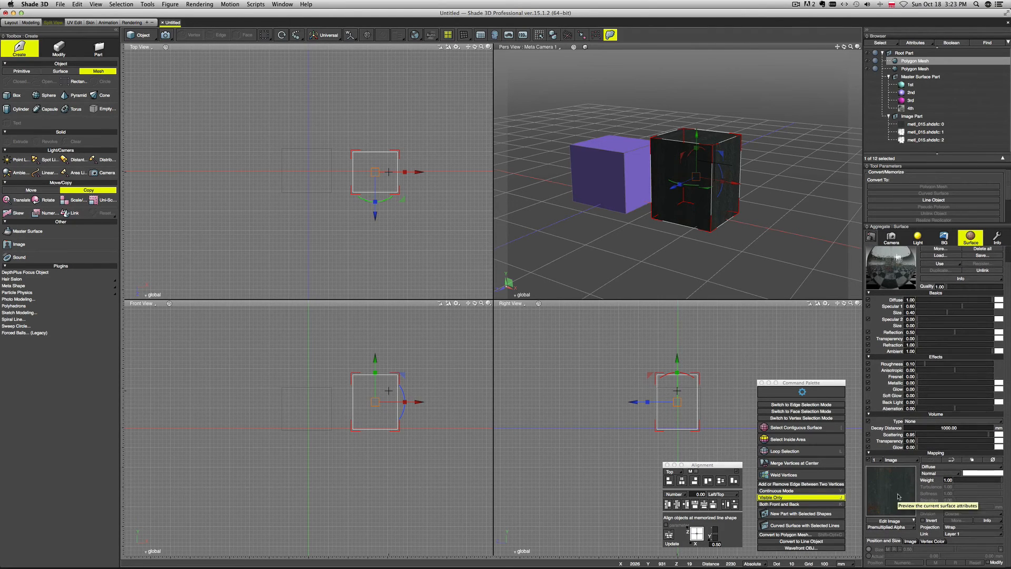
{"action": "left_click", "coordinate": [899, 461]}
{"action": "left_click", "coordinate": [894, 461]}
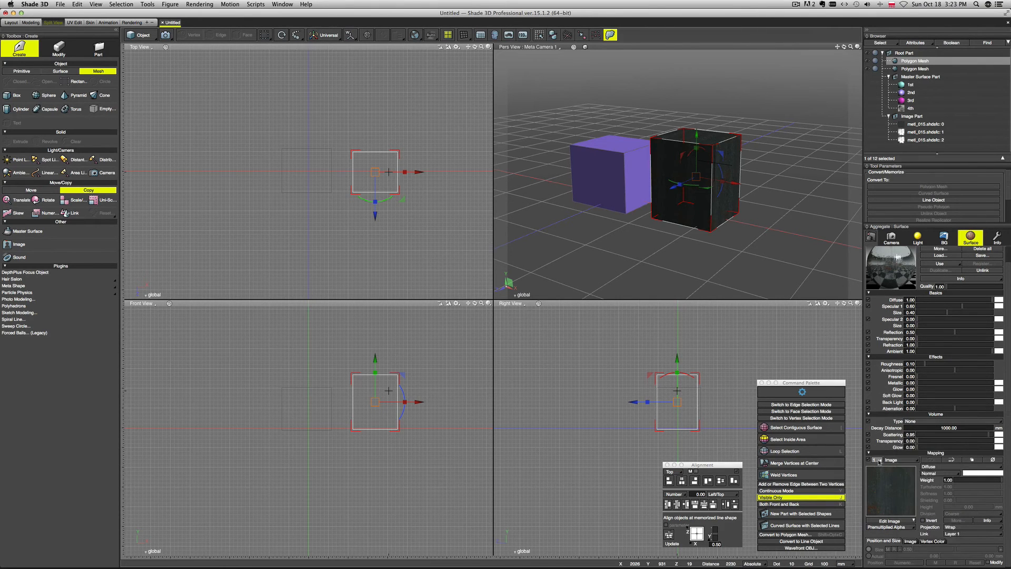
{"action": "left_click", "coordinate": [875, 460]}
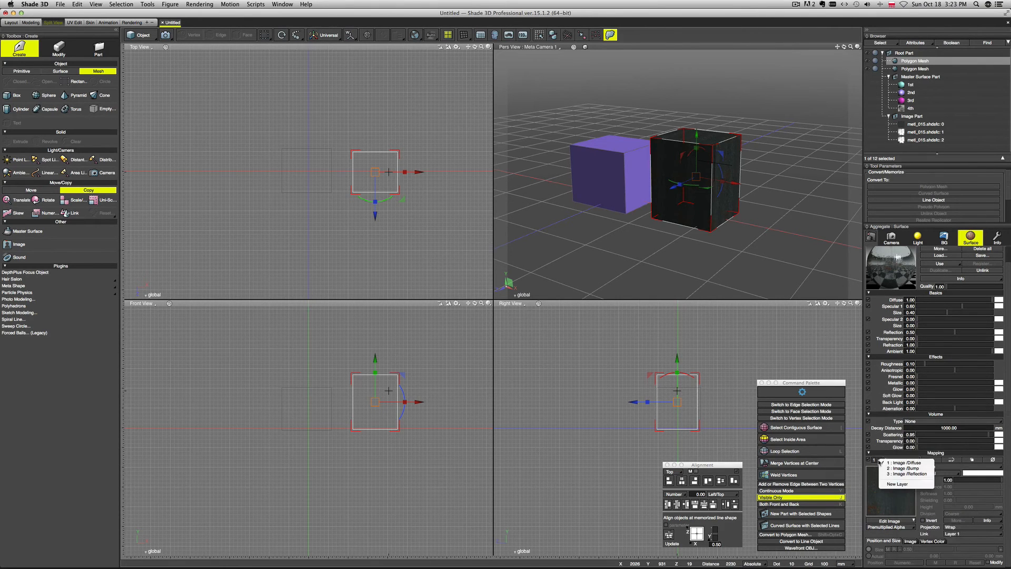
{"action": "left_click", "coordinate": [924, 468]}
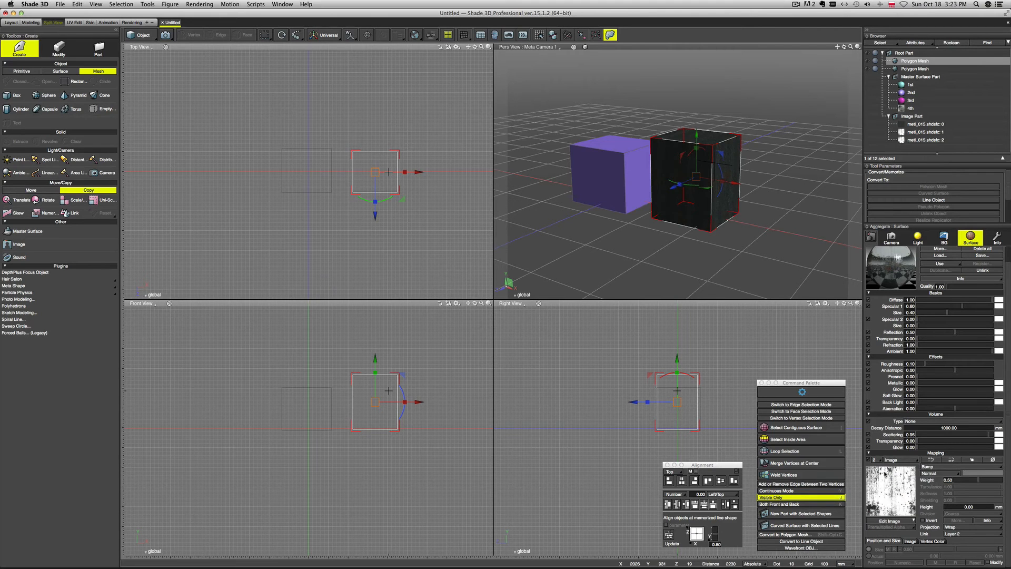
{"action": "left_click", "coordinate": [874, 459]}
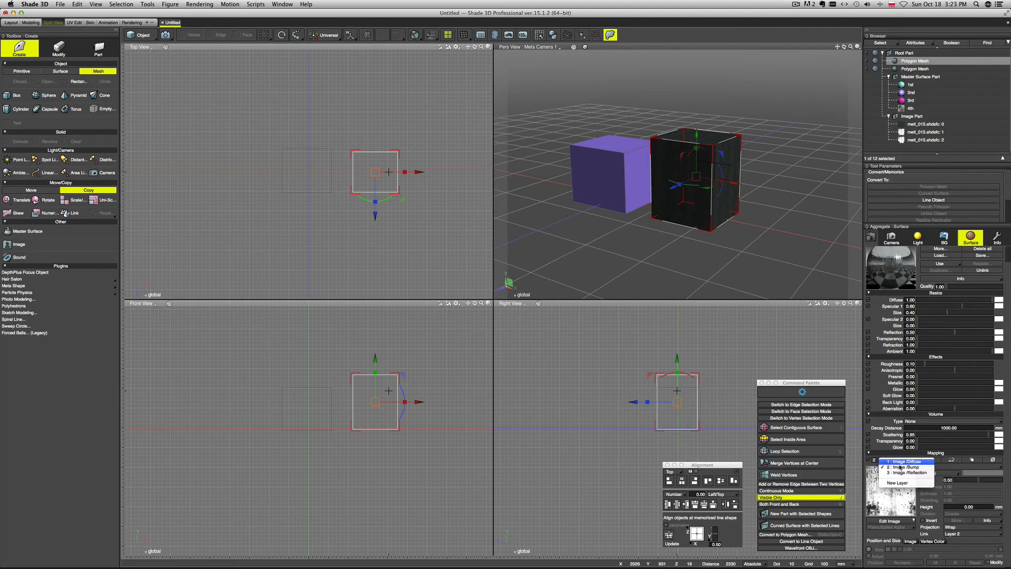
{"action": "left_click", "coordinate": [926, 473]}
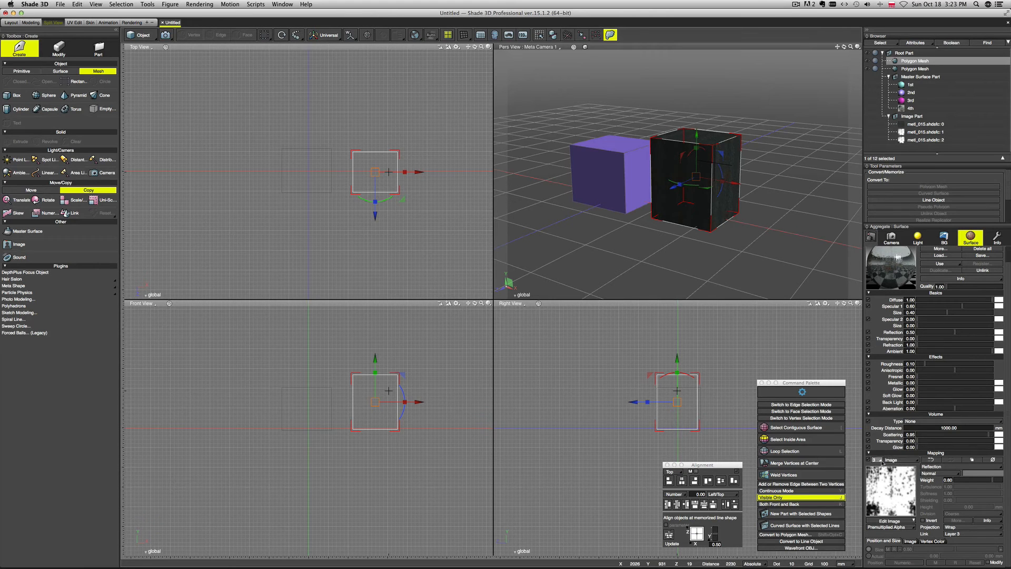
{"action": "left_click", "coordinate": [883, 463]}
{"action": "left_click", "coordinate": [902, 463]}
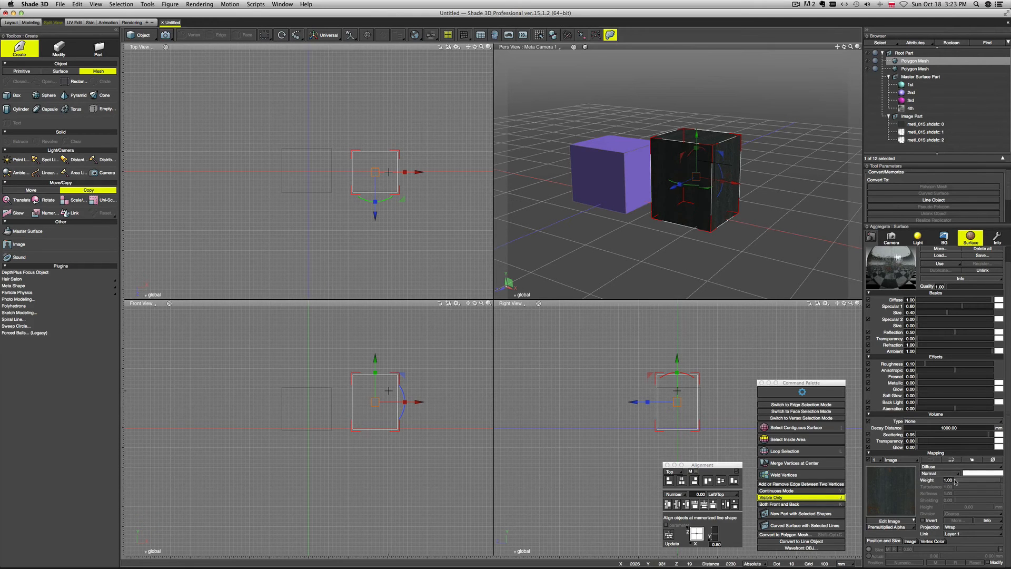
{"action": "left_click", "coordinate": [890, 460]}
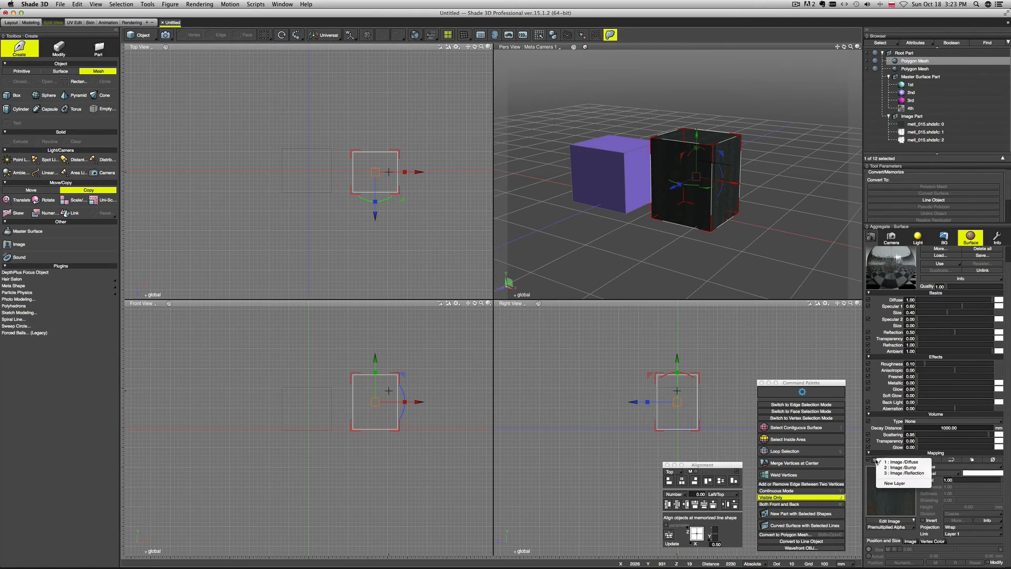
{"action": "left_click", "coordinate": [893, 469]}
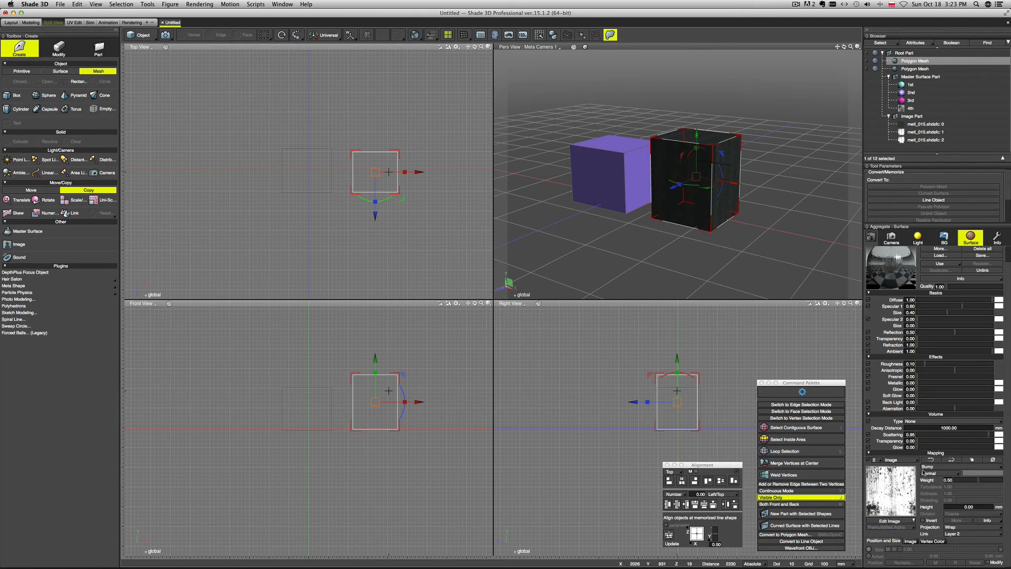
Step: Test weights of 0.09 and 1.00 for the Bump mapping layer of the metal surface and finish with a medium weight
{"action": "left_click", "coordinate": [949, 468]}
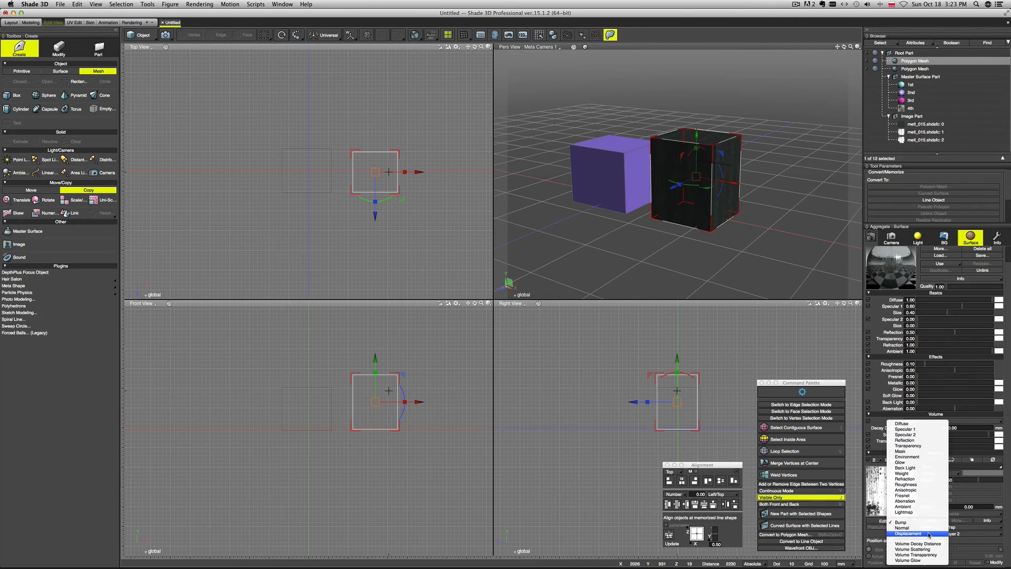
{"action": "left_click", "coordinate": [1004, 487]}
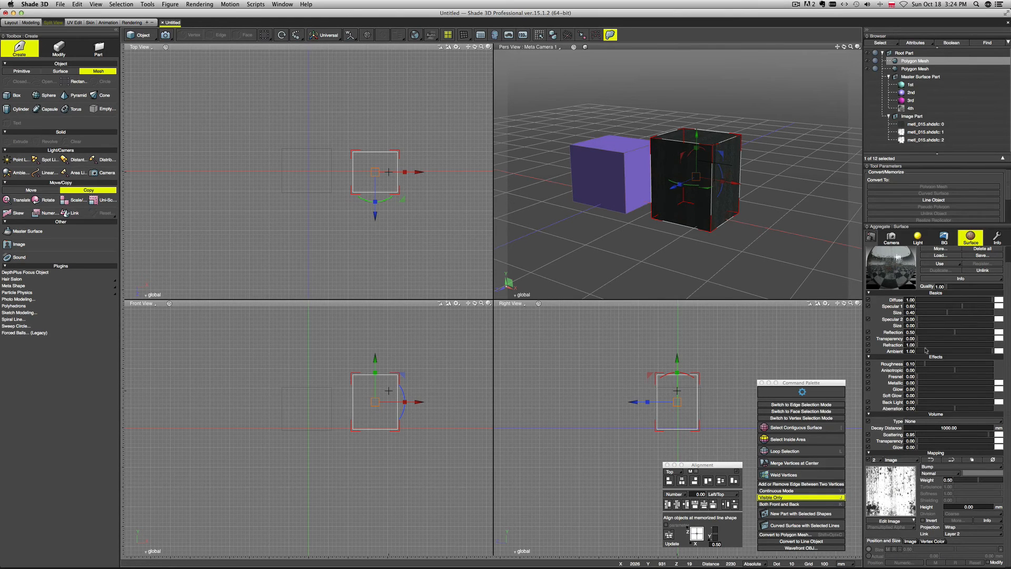
{"action": "left_click_drag", "start_coordinate": [979, 482], "coordinate": [1000, 482]}
{"action": "left_click_drag", "start_coordinate": [966, 482], "coordinate": [959, 482]}
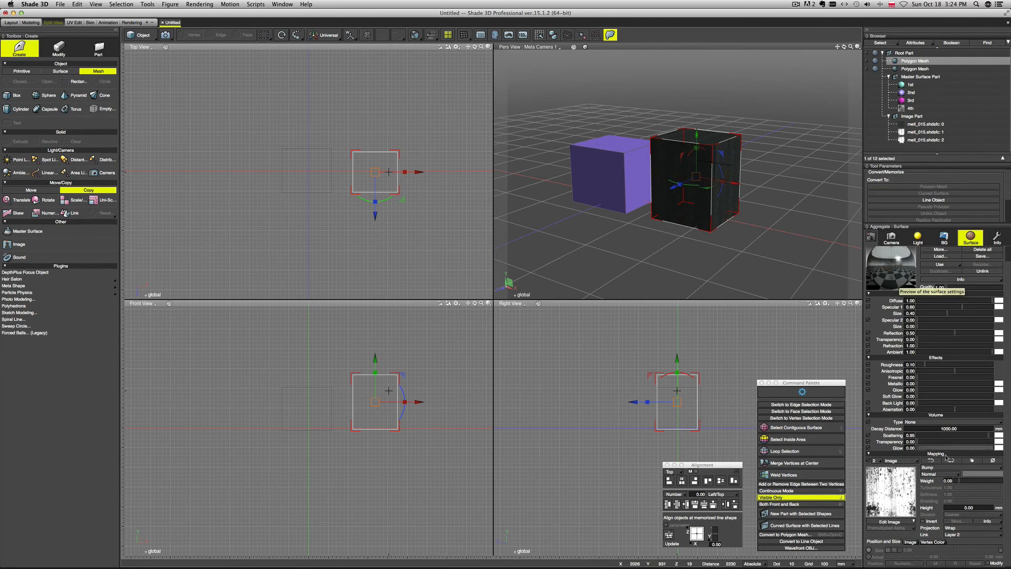
{"action": "left_click_drag", "start_coordinate": [959, 481], "coordinate": [1007, 481]}
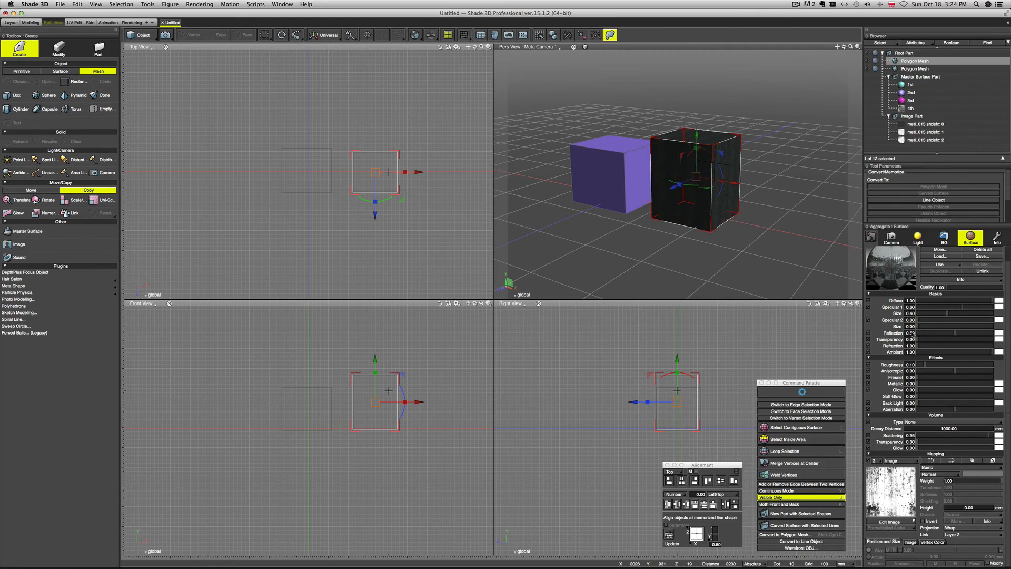
{"action": "left_click_drag", "start_coordinate": [996, 482], "coordinate": [977, 483]}
Step: Test a weight of 0.04 on the Reflection mapping layer, raise it to about 0.89, and render the scene
{"action": "left_click", "coordinate": [894, 460]}
{"action": "left_click", "coordinate": [905, 475]}
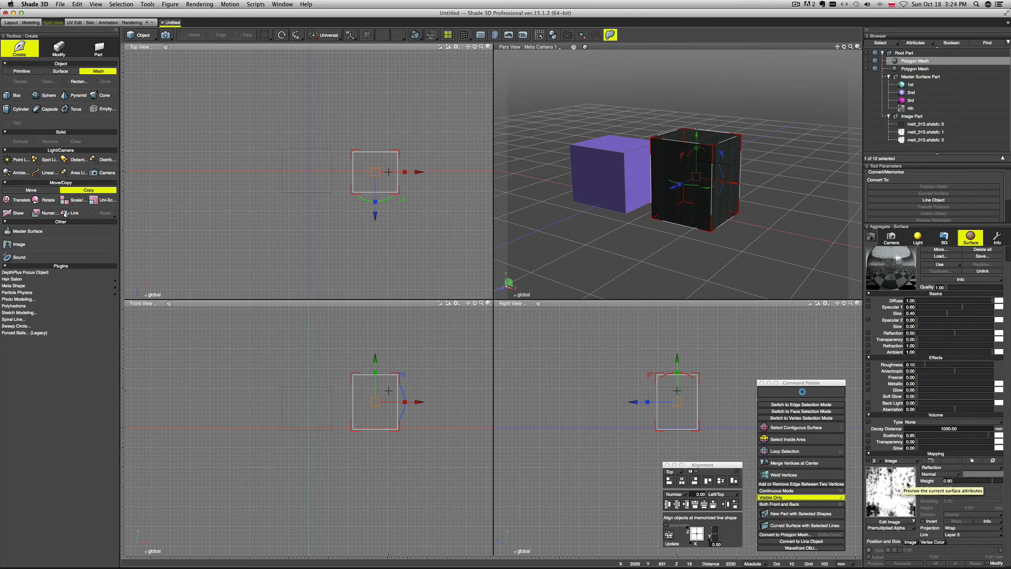
{"action": "left_click", "coordinate": [932, 468]}
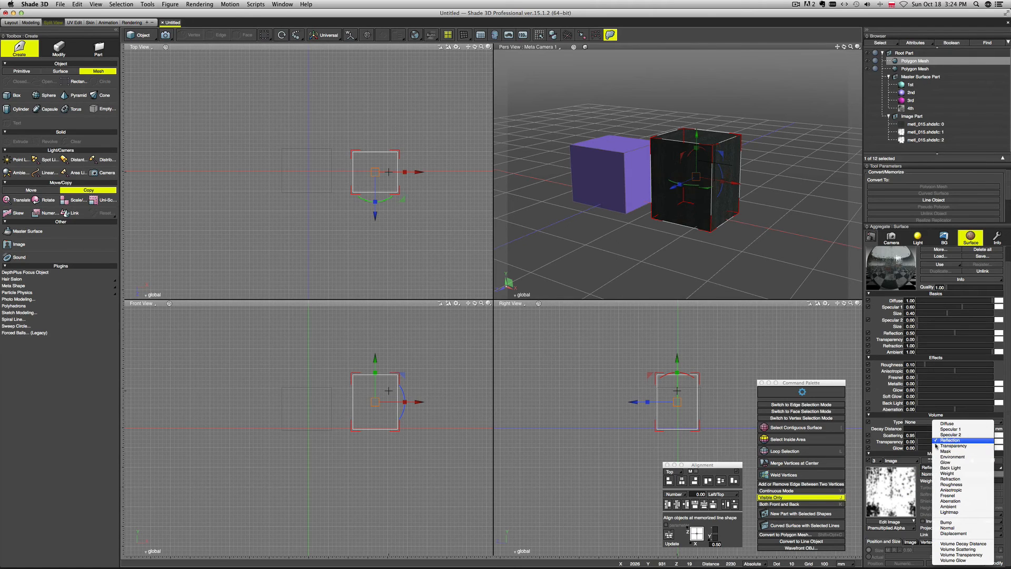
{"action": "left_click", "coordinate": [889, 500]}
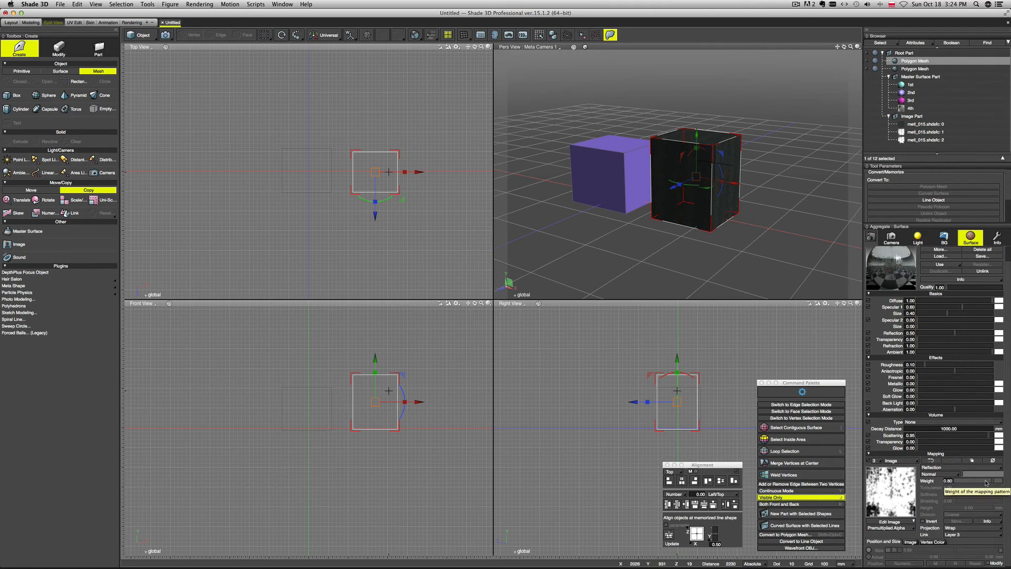
{"action": "left_click_drag", "start_coordinate": [988, 482], "coordinate": [957, 482]}
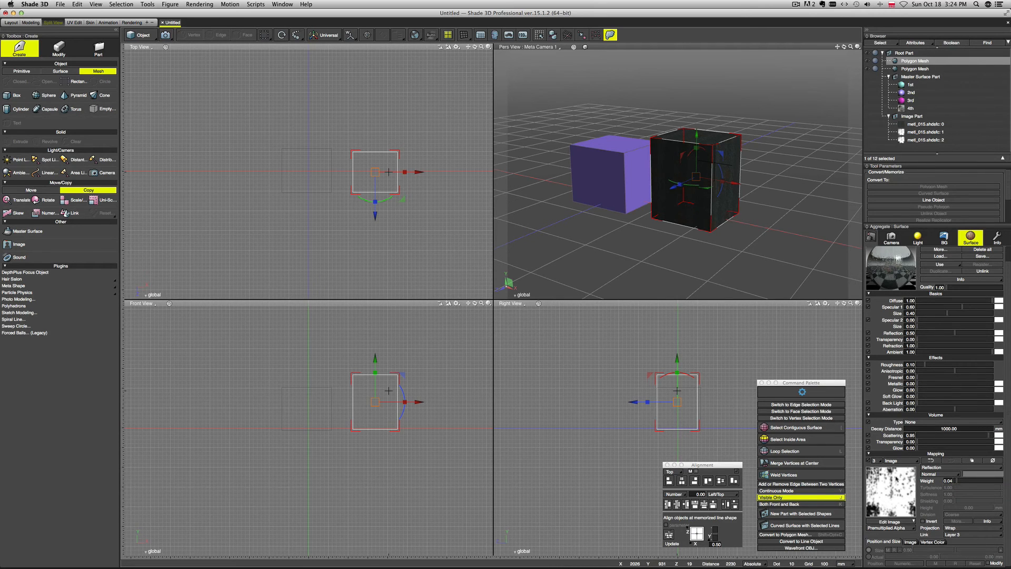
{"action": "left_click_drag", "start_coordinate": [957, 482], "coordinate": [1001, 483]}
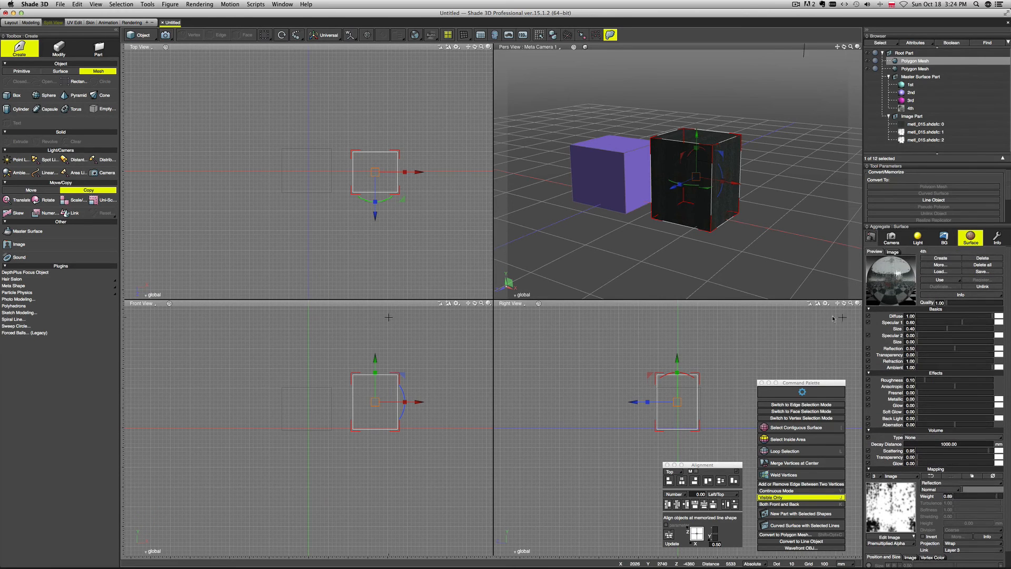
{"action": "key", "text": "super+r"}
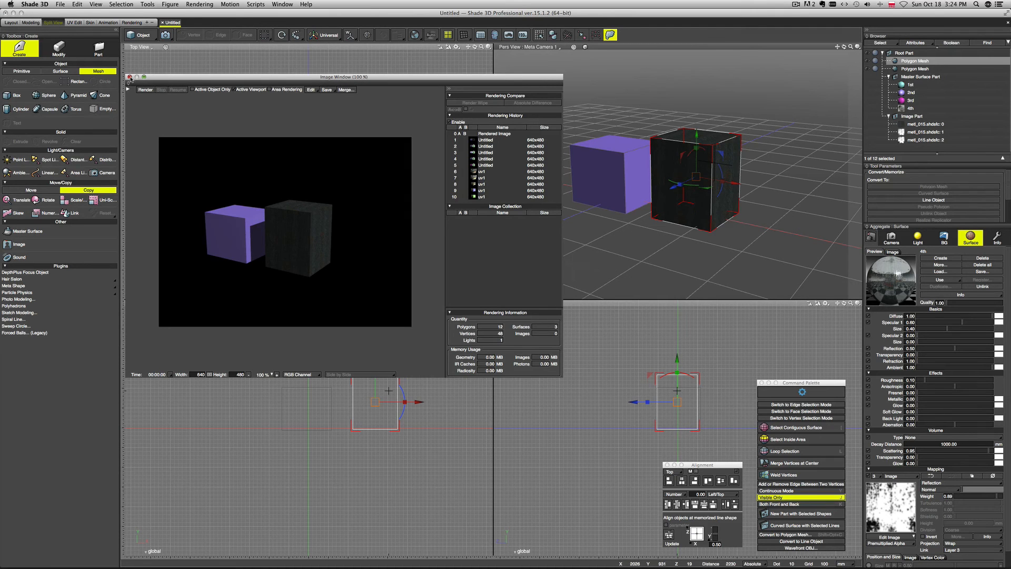
{"action": "left_click", "coordinate": [129, 77]}
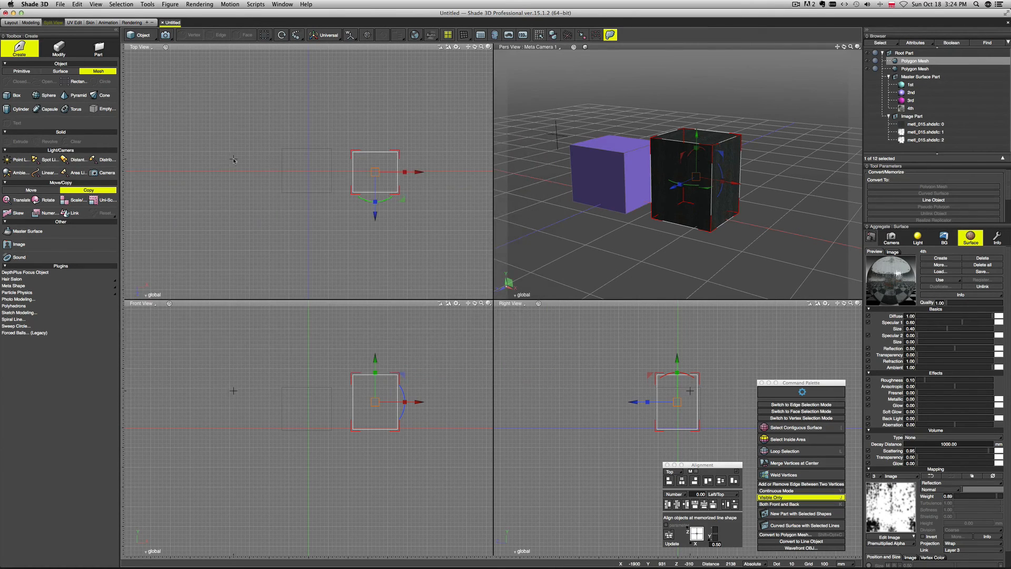
Step: Create a spotlight in front of the black box, raise it 490 mm, and rotate it to aim at the box
{"action": "left_click_drag", "start_coordinate": [395, 227], "coordinate": [341, 217]}
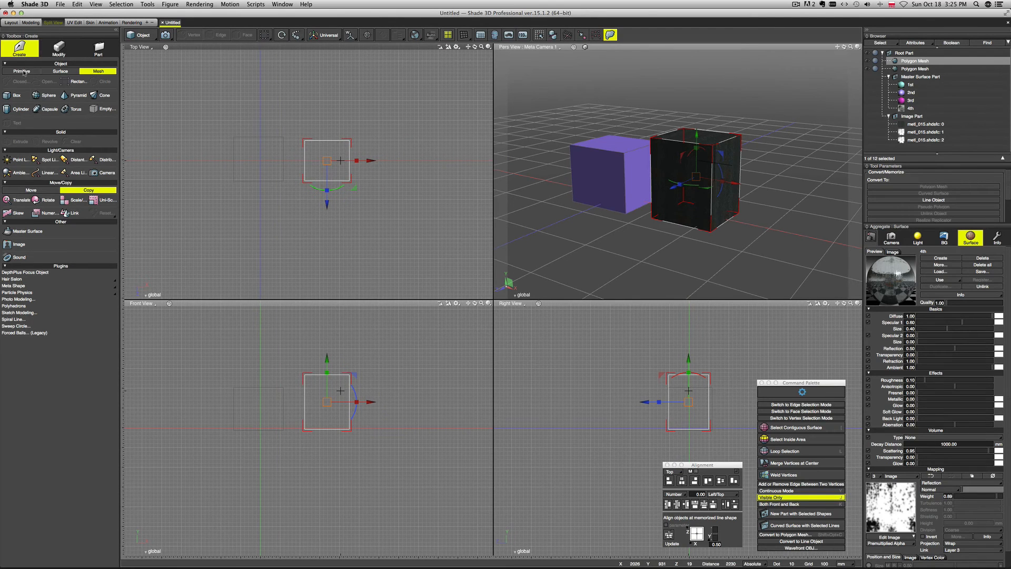
{"action": "left_click", "coordinate": [44, 159]}
{"action": "left_click_drag", "start_coordinate": [401, 235], "coordinate": [331, 172]}
{"action": "left_click_drag", "start_coordinate": [404, 348], "coordinate": [404, 328]}
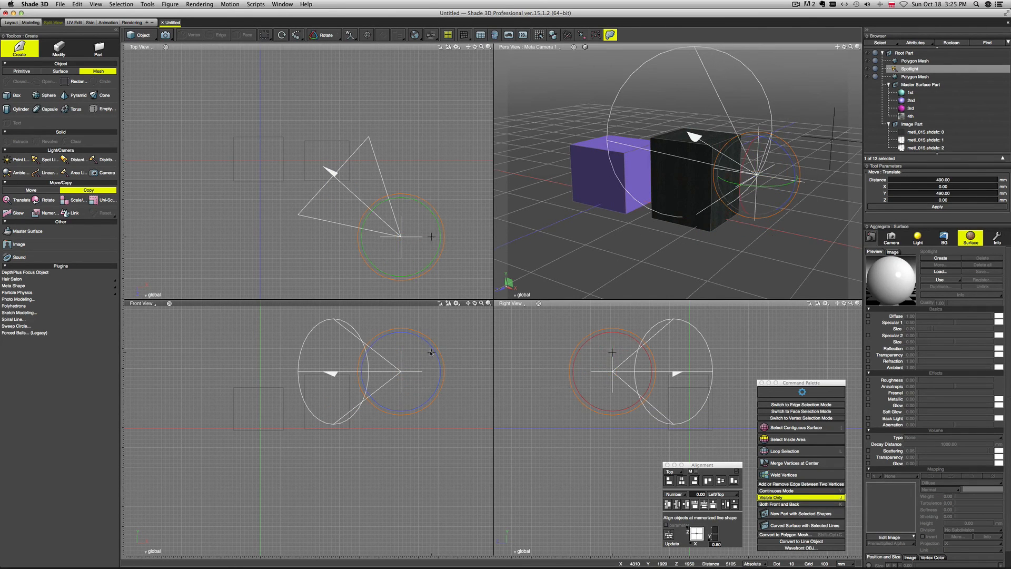
{"action": "left_click_drag", "start_coordinate": [786, 157], "coordinate": [693, 191]}
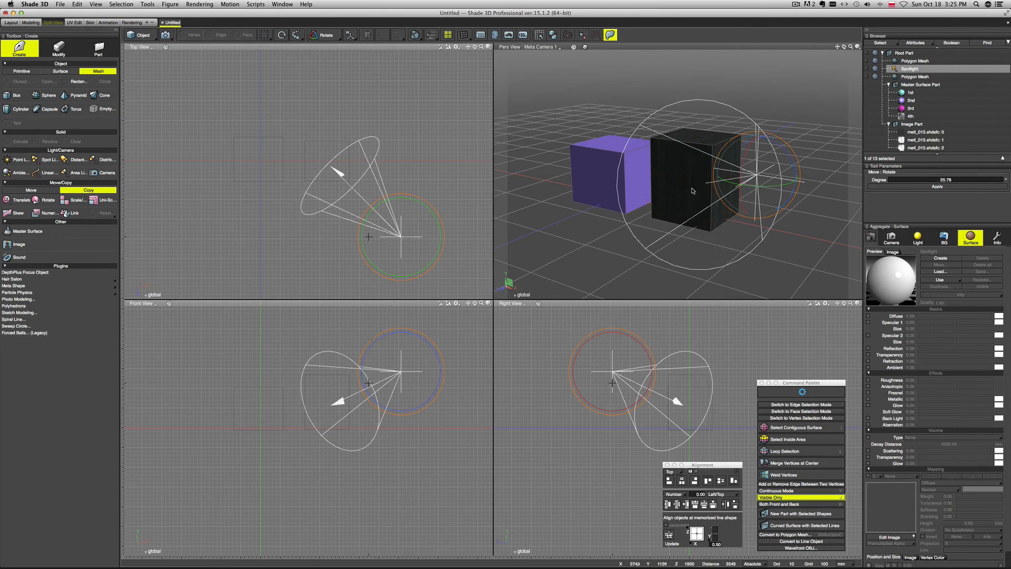
{"action": "left_click_drag", "start_coordinate": [401, 236], "coordinate": [402, 237]}
Step: Give the spotlight a pale yellow color, an angle of 64.80 and a softness of 0.08, and render the scene
{"action": "left_click", "coordinate": [996, 239]}
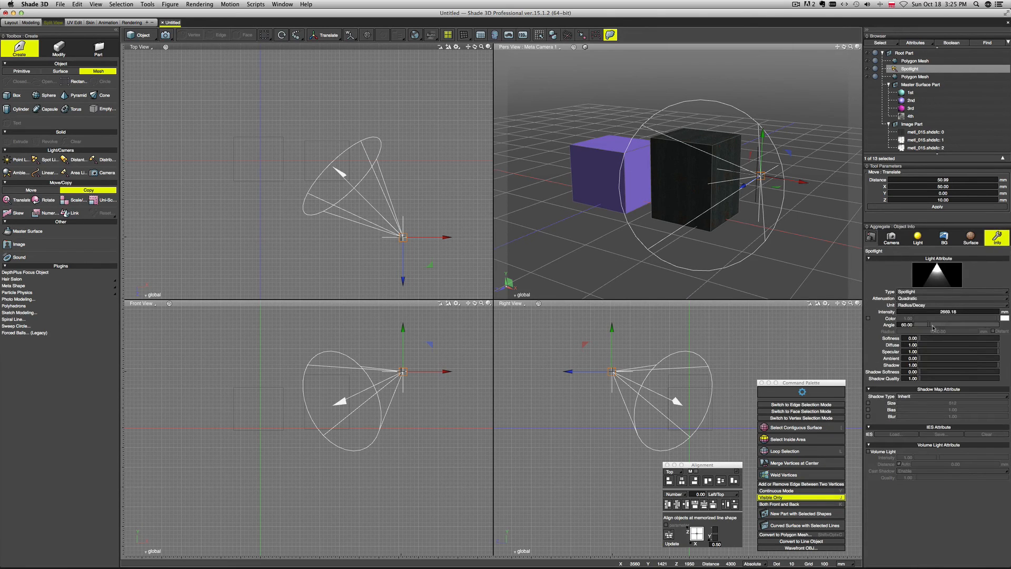
{"action": "left_click", "coordinate": [1005, 318]}
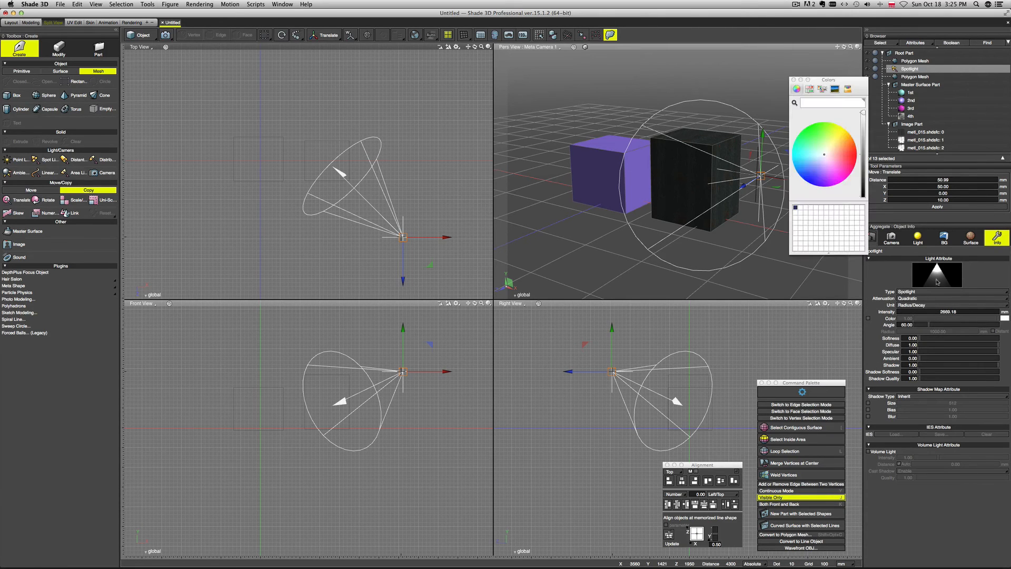
{"action": "left_click", "coordinate": [825, 150]}
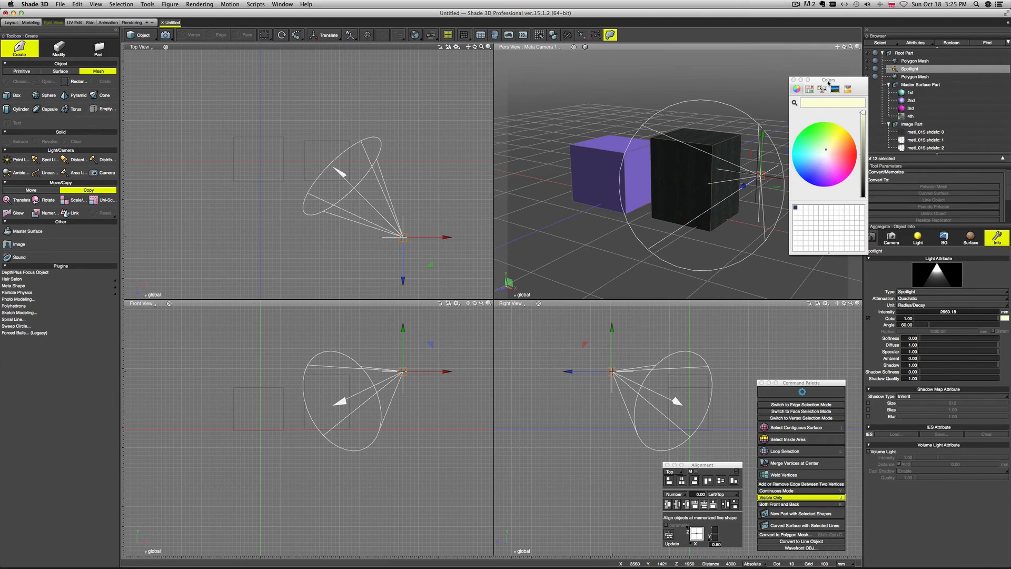
{"action": "left_click", "coordinate": [794, 79]}
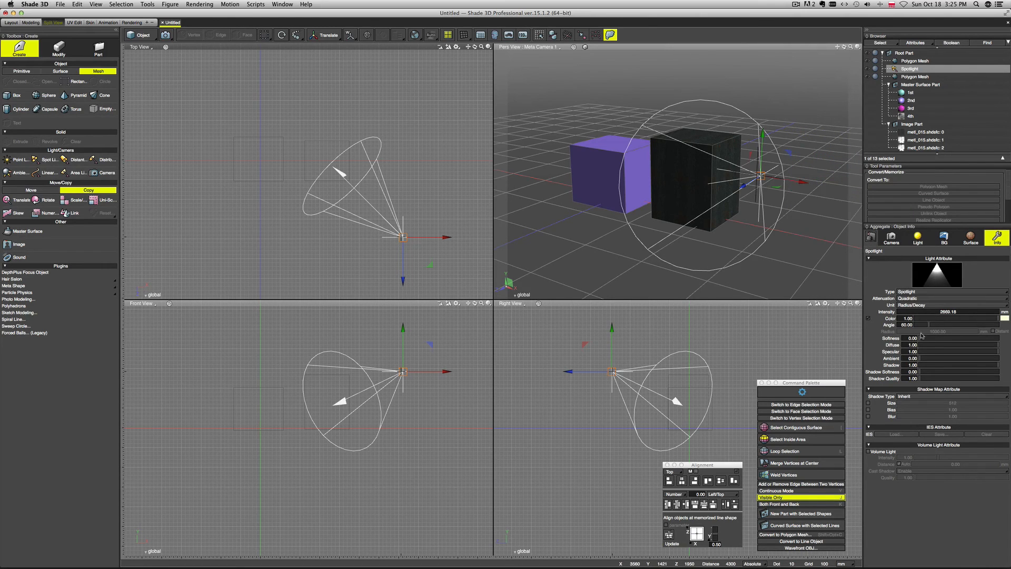
{"action": "left_click_drag", "start_coordinate": [930, 326], "coordinate": [926, 339]}
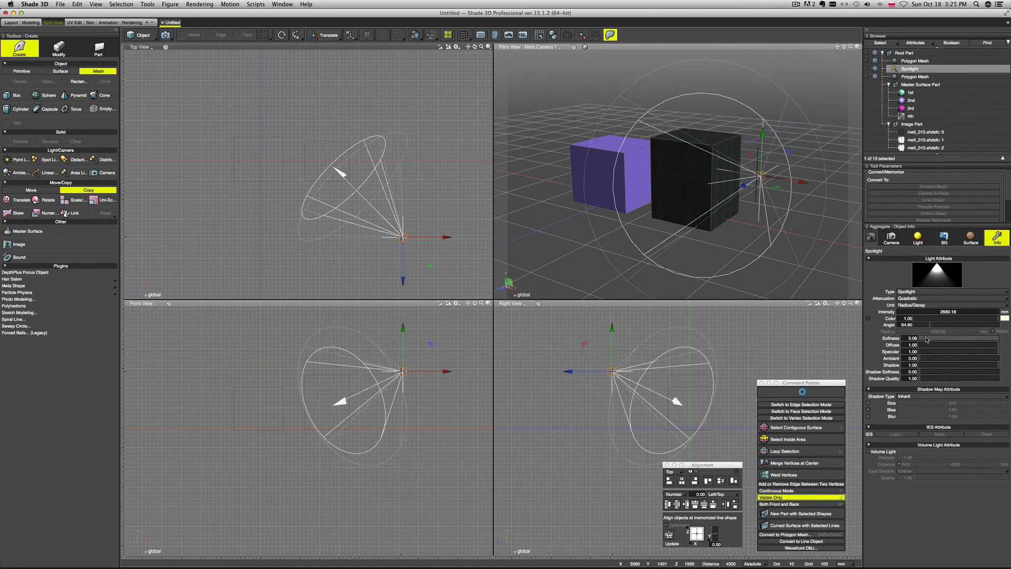
{"action": "middle_click_drag", "start_coordinate": [753, 266], "coordinate": [743, 244]}
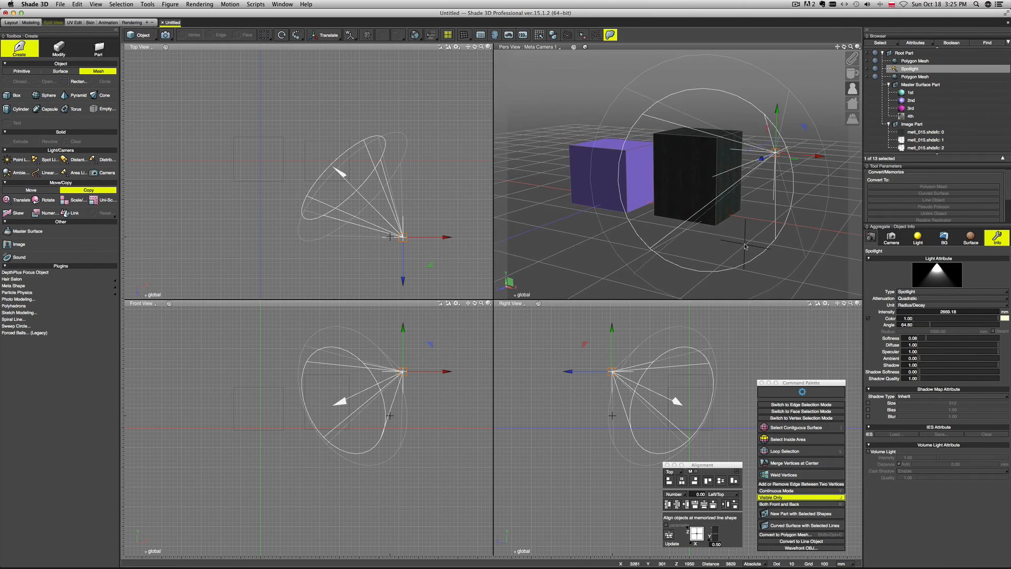
{"action": "key", "text": "super+r"}
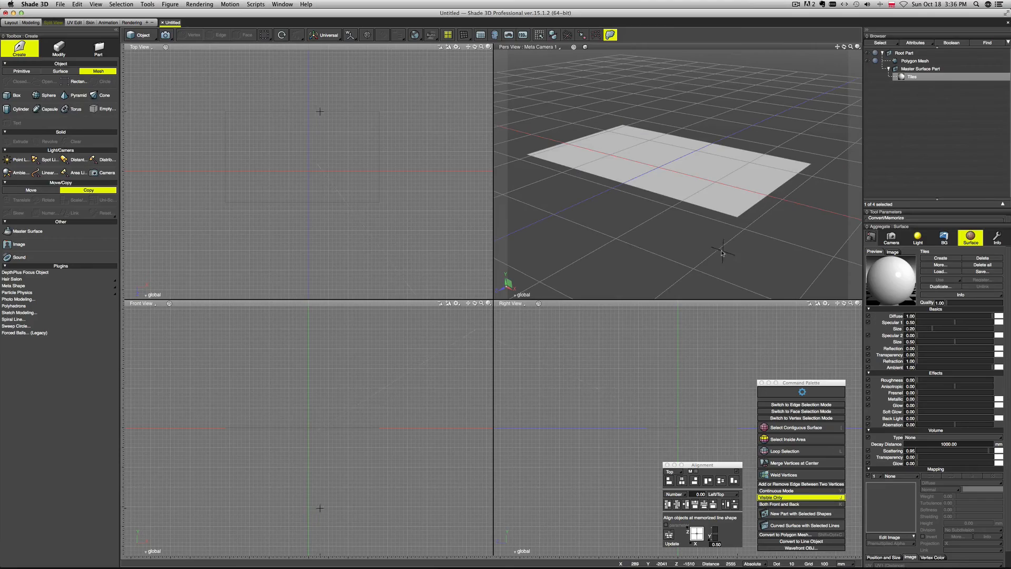
Step: Load brick_road.jpg as the mapping image of the Tiles master surface on the rectangular plane
{"action": "left_click_drag", "start_coordinate": [702, 249], "coordinate": [709, 248]}
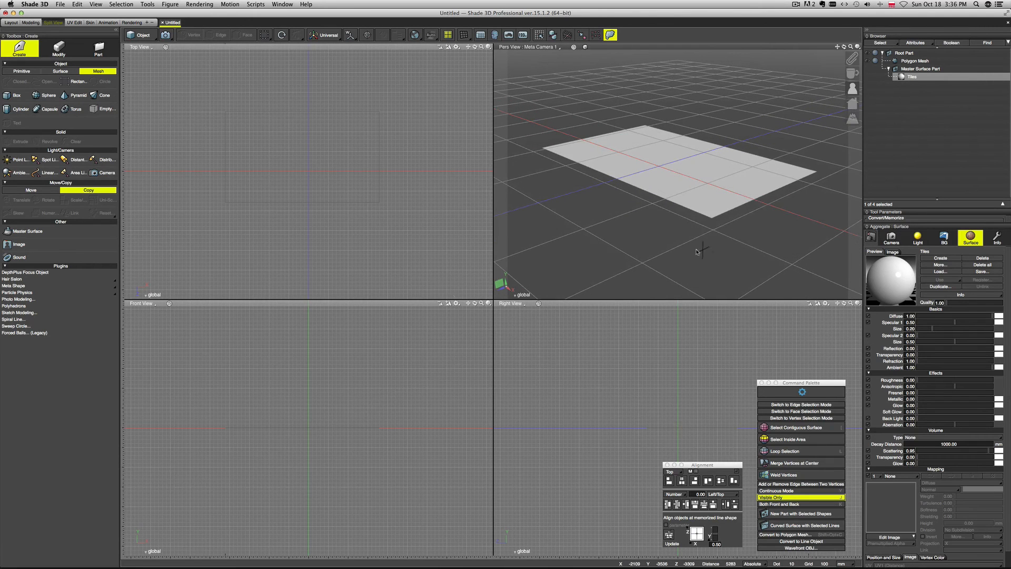
{"action": "left_click", "coordinate": [914, 61]}
{"action": "left_click_drag", "start_coordinate": [852, 73], "coordinate": [907, 104]}
{"action": "left_click", "coordinate": [911, 77]}
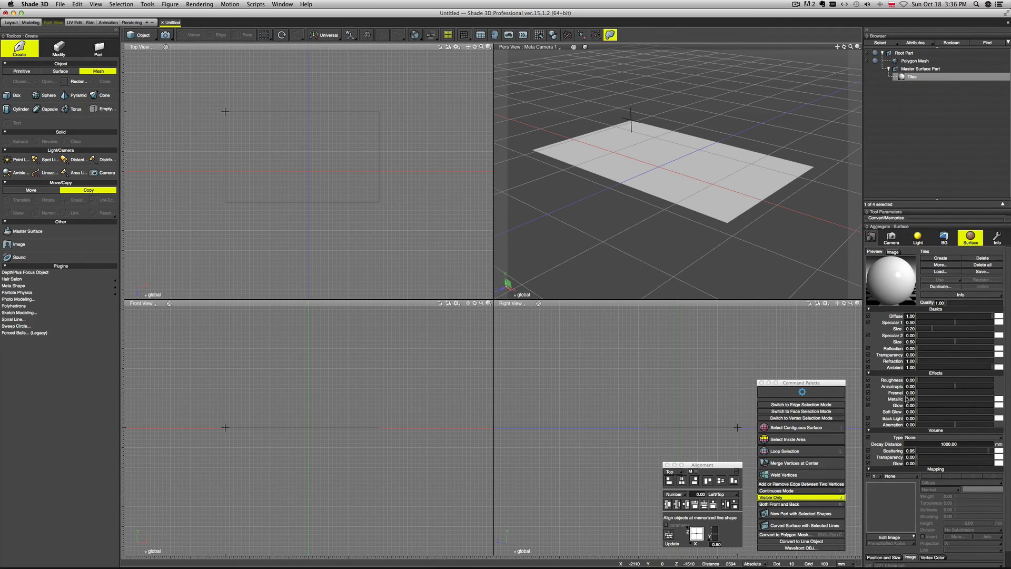
{"action": "scroll", "coordinate": [899, 487], "scroll_direction": "down", "scroll_amount": 2}
{"action": "left_click", "coordinate": [889, 521]}
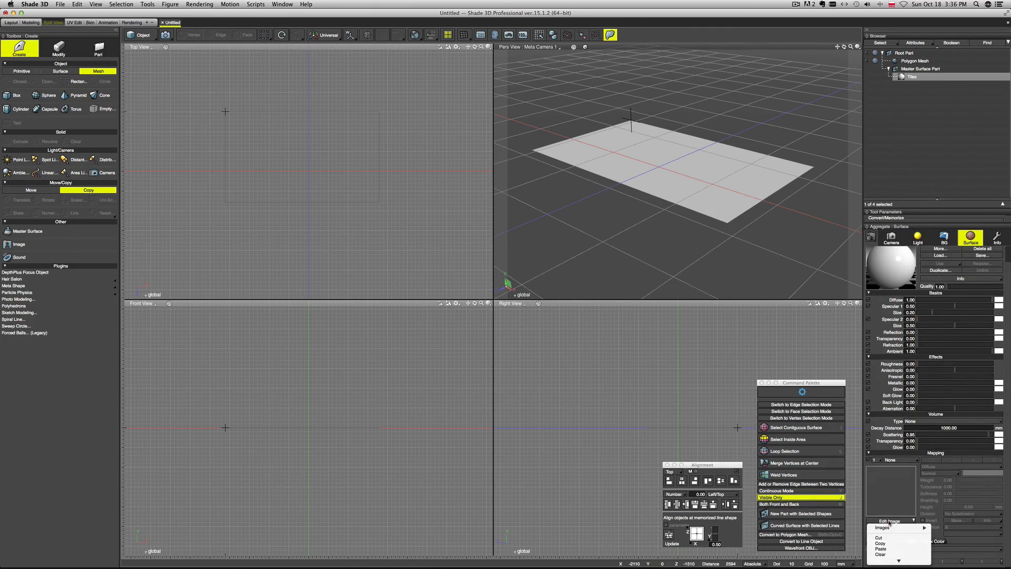
{"action": "mouse_move", "coordinate": [898, 559]}
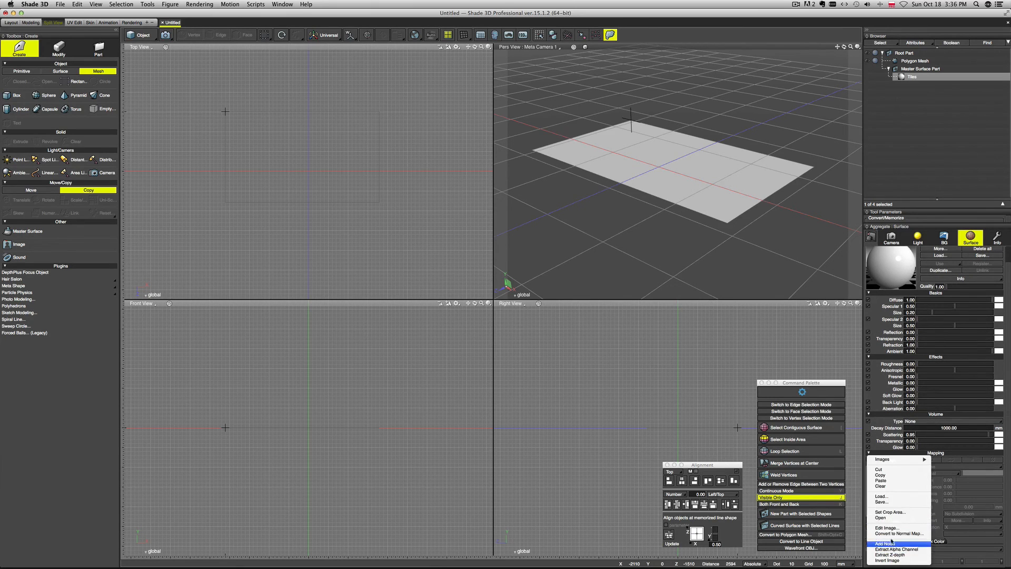
{"action": "left_click", "coordinate": [894, 497]}
{"action": "double_click", "coordinate": [410, 111]}
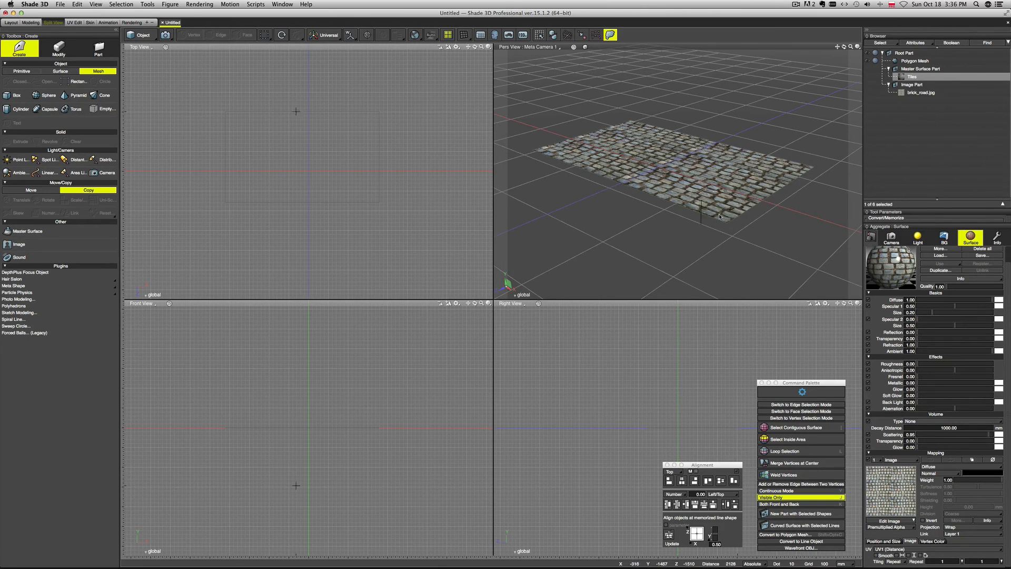
Step: Open the plane's polygon mesh for UV editing and scale its face vertically to about 0.6 of the UV height
{"action": "middle_click_drag", "start_coordinate": [772, 210], "coordinate": [753, 233]}
{"action": "left_click", "coordinate": [73, 23]}
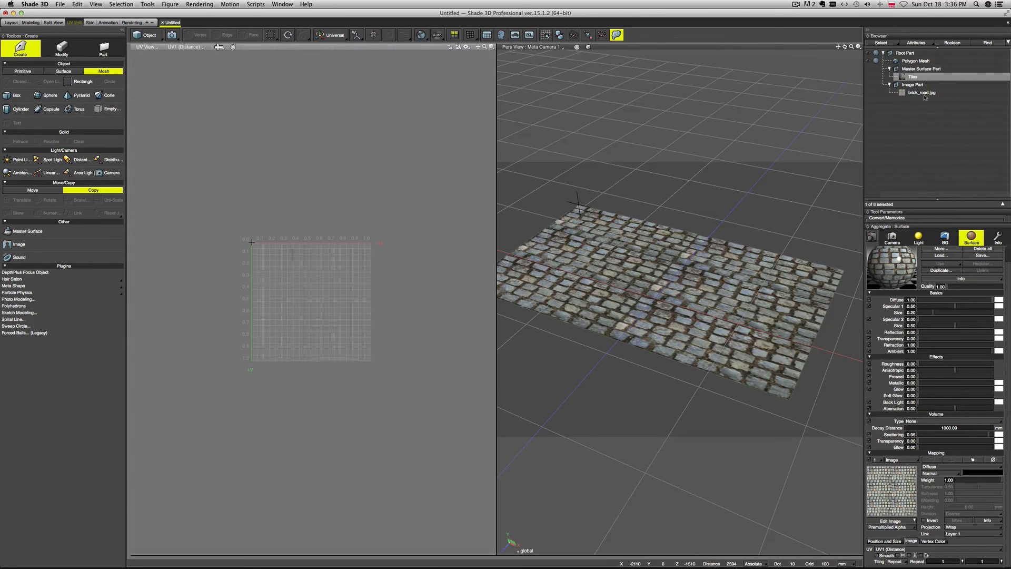
{"action": "left_click", "coordinate": [916, 60]}
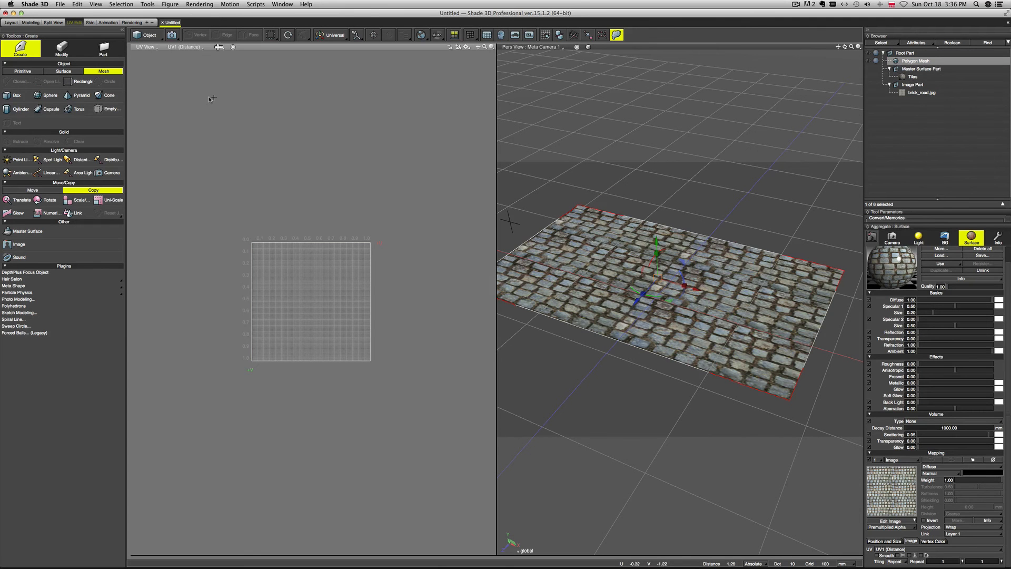
{"action": "key", "text": "Tab"}
{"action": "left_click", "coordinate": [358, 310]}
{"action": "scroll", "coordinate": [341, 317], "scroll_direction": "up", "scroll_amount": 2}
{"action": "left_click_drag", "start_coordinate": [341, 301], "coordinate": [307, 278]}
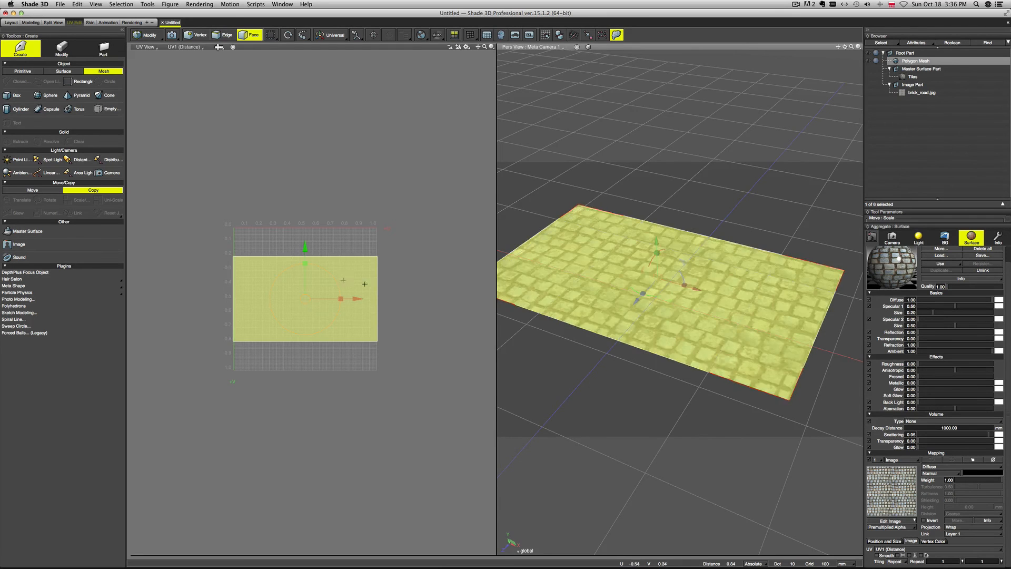
Step: Shrink the UV face slightly more, to about 0.55 of the UV height, and return to object mode
{"action": "middle_click_drag", "start_coordinate": [651, 294], "coordinate": [678, 388]}
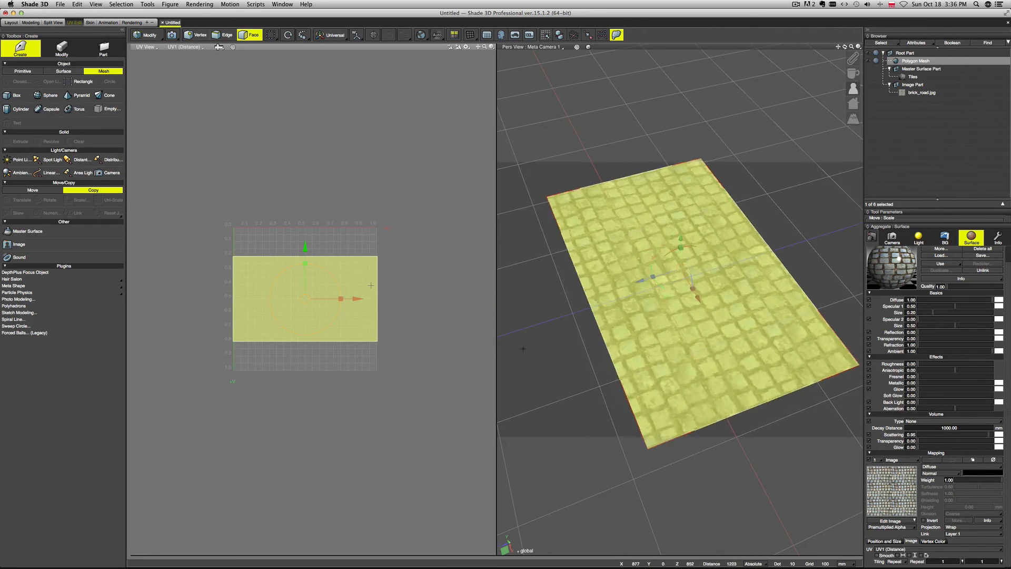
{"action": "left_click_drag", "start_coordinate": [305, 263], "coordinate": [306, 267]}
{"action": "middle_click_drag", "start_coordinate": [640, 331], "coordinate": [675, 279]}
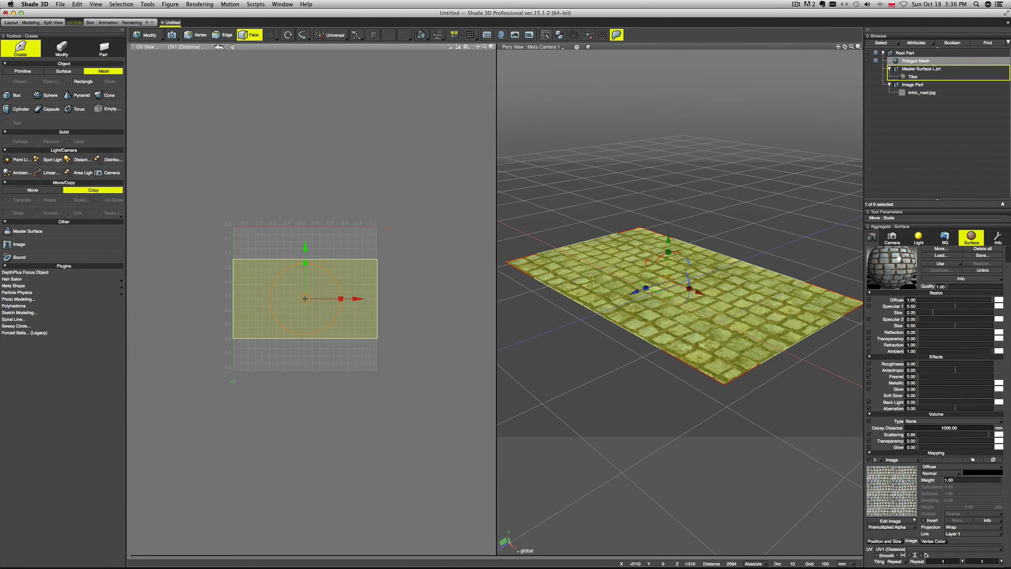
{"action": "key", "text": "Return"}
{"action": "middle_click_drag", "start_coordinate": [768, 228], "coordinate": [794, 227]}
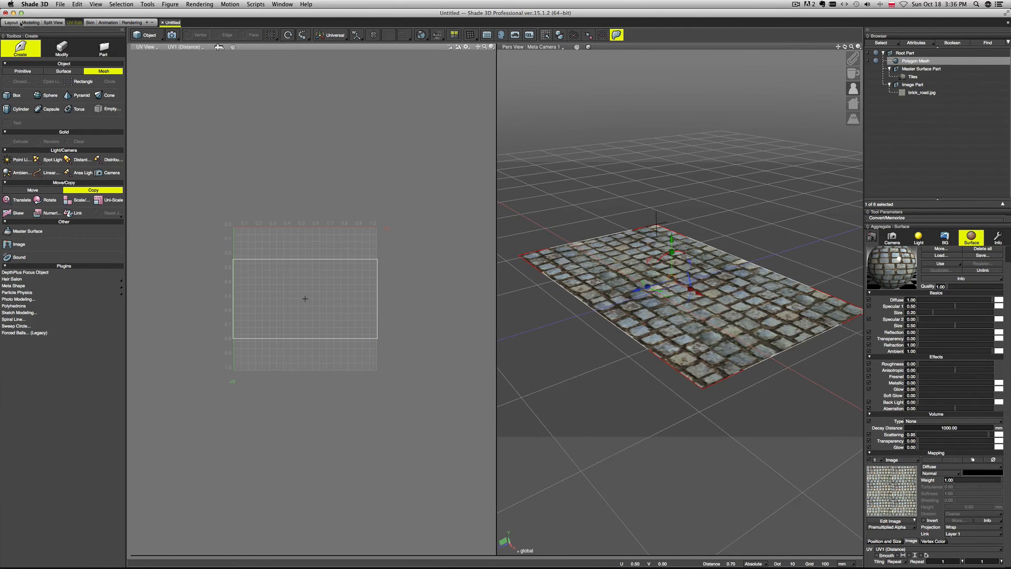
Step: Return to the split view layout and set the brick image mapping's tiling to Repeat
{"action": "left_click", "coordinate": [52, 22]}
{"action": "mouse_move", "coordinate": [764, 186]}
{"action": "middle_mouse_down"}
{"action": "mouse_move", "coordinate": [778, 191]}
{"action": "mouse_move", "coordinate": [767, 187]}
{"action": "middle_mouse_up"}
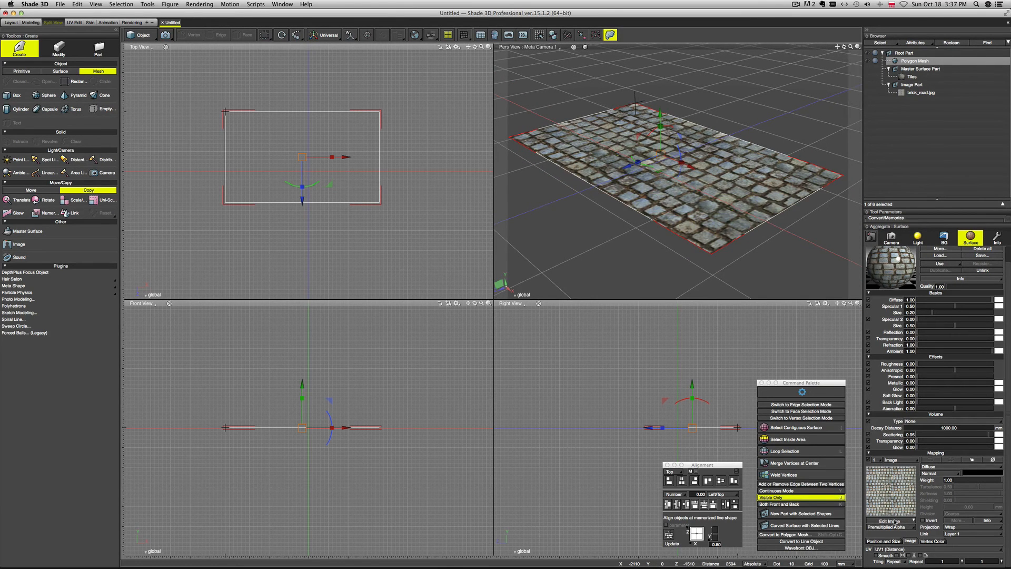
{"action": "left_click", "coordinate": [901, 562]}
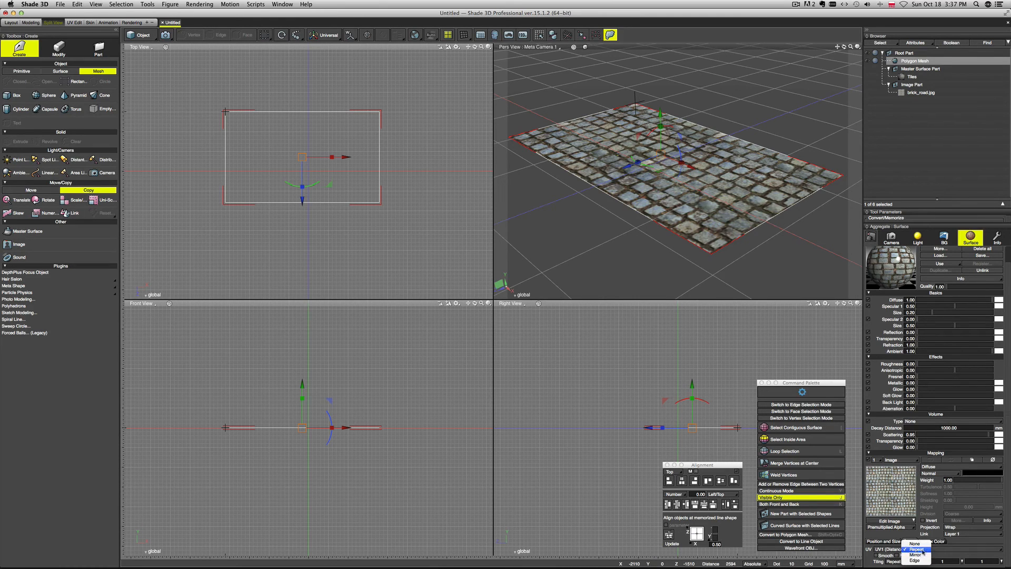
{"action": "left_click", "coordinate": [921, 550]}
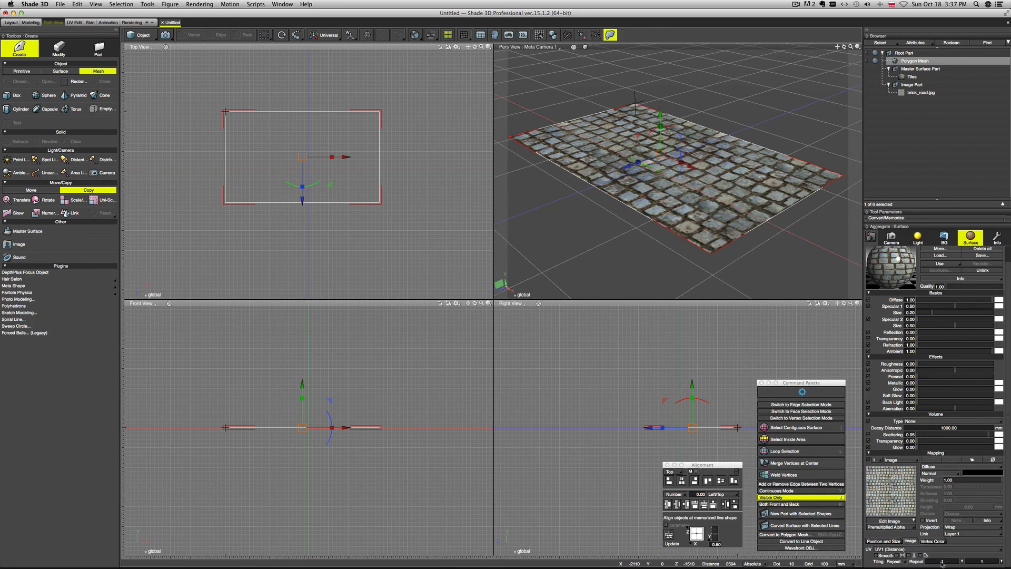
Step: Set the brick image mapping's tiling repeat to 5 in both directions
{"action": "left_click", "coordinate": [943, 561]}
{"action": "type", "text": "5"}
{"action": "left_click", "coordinate": [980, 562]}
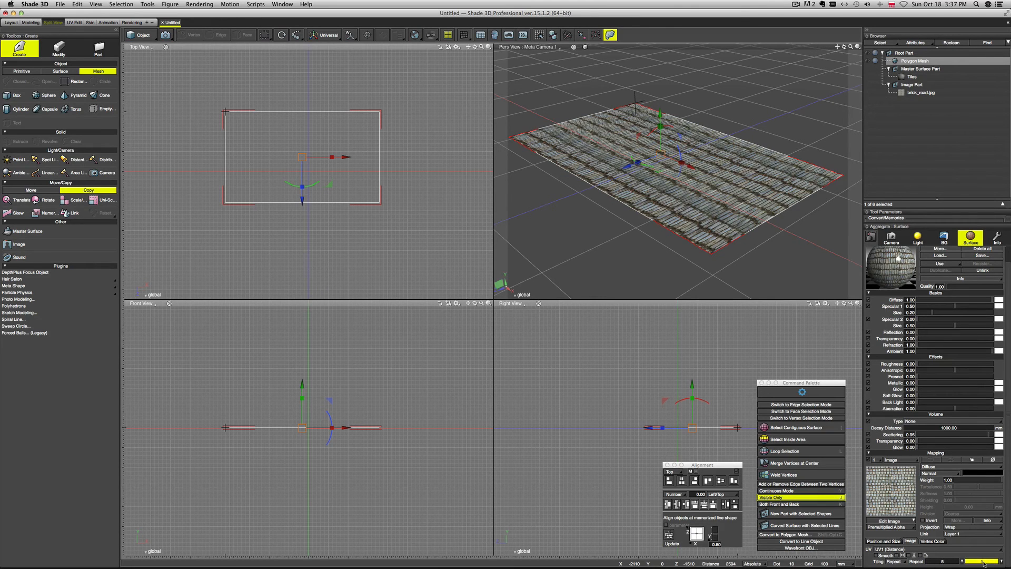
{"action": "type", "text": "5"}
{"action": "key", "text": "Return"}
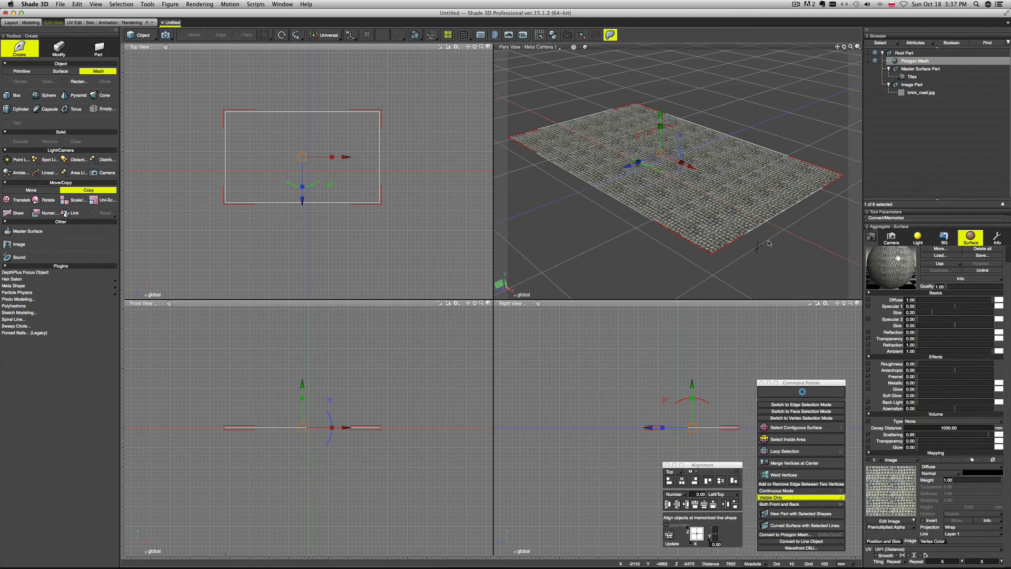
Step: Examine the repeated brick pattern on the plane up close and from different angles in the perspective view
{"action": "scroll", "coordinate": [745, 180], "scroll_direction": "up", "scroll_amount": 10}
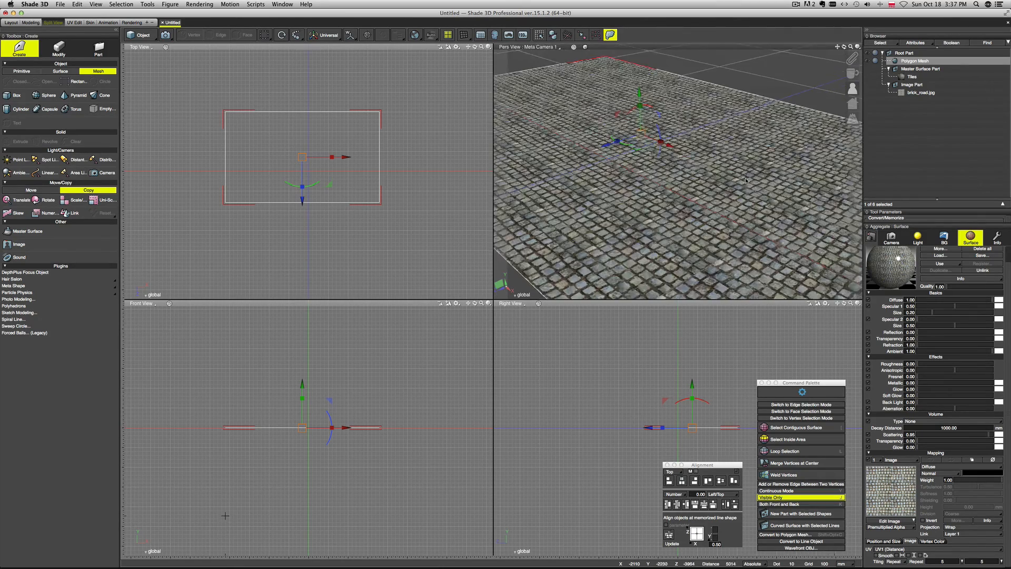
{"action": "scroll", "coordinate": [745, 181], "scroll_direction": "up", "scroll_amount": 10}
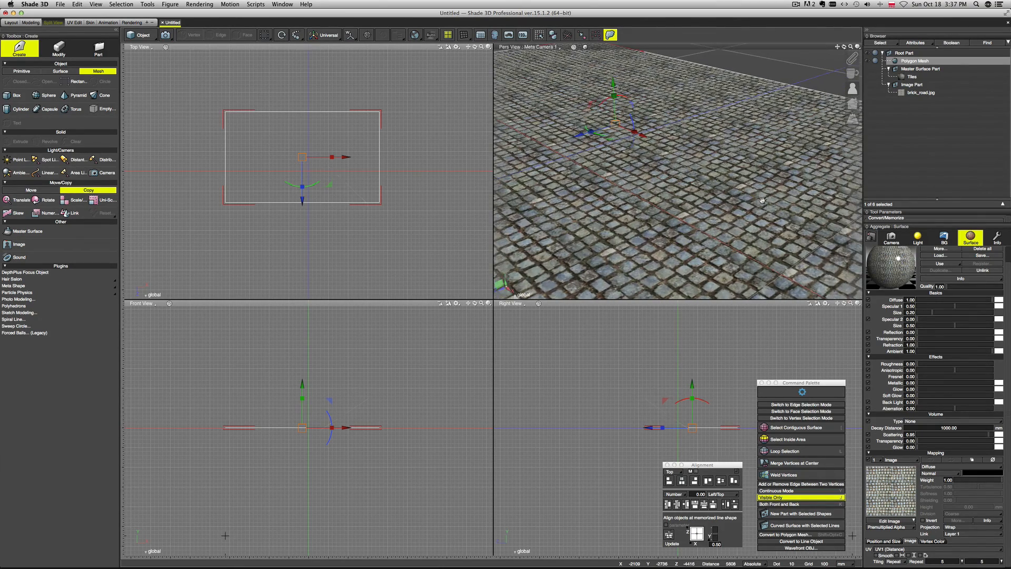
{"action": "scroll", "coordinate": [729, 203], "scroll_direction": "down", "scroll_amount": 10}
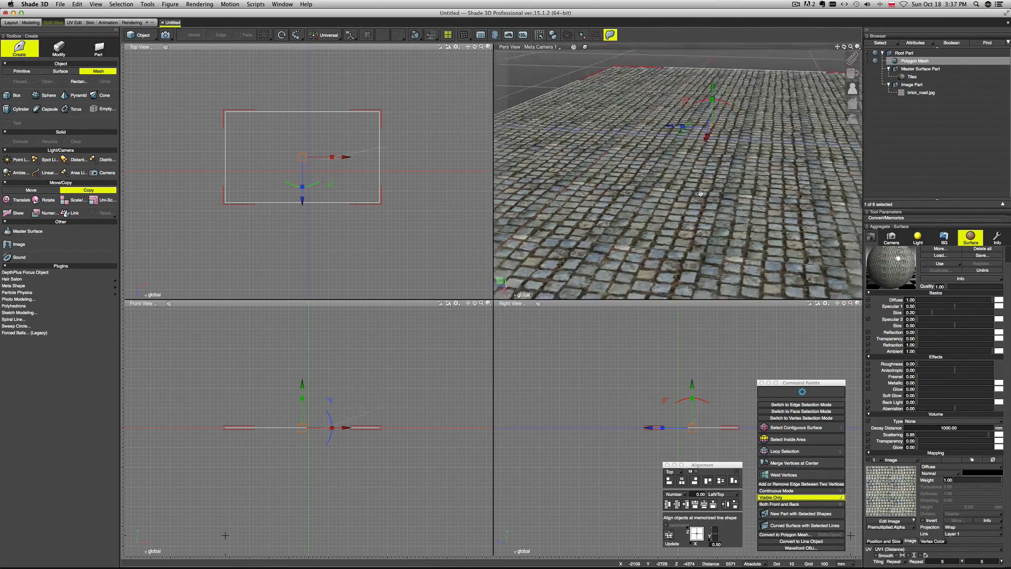
{"action": "scroll", "coordinate": [706, 198], "scroll_direction": "down", "scroll_amount": 5}
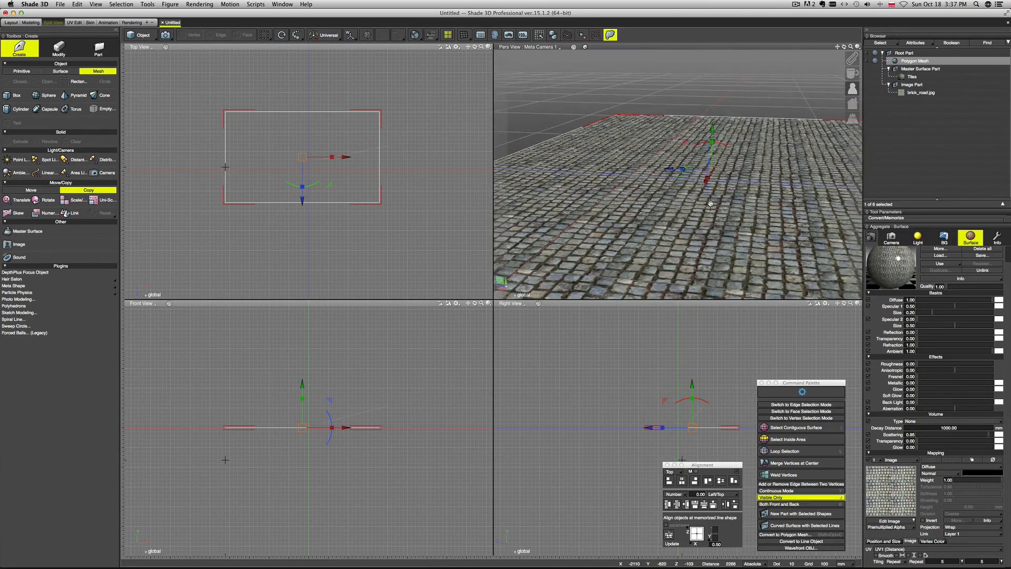
{"action": "scroll", "coordinate": [748, 217], "scroll_direction": "down", "scroll_amount": 3}
{"action": "middle_click_drag", "start_coordinate": [749, 216], "coordinate": [769, 228]}
{"action": "scroll", "coordinate": [737, 226], "scroll_direction": "down", "scroll_amount": 4}
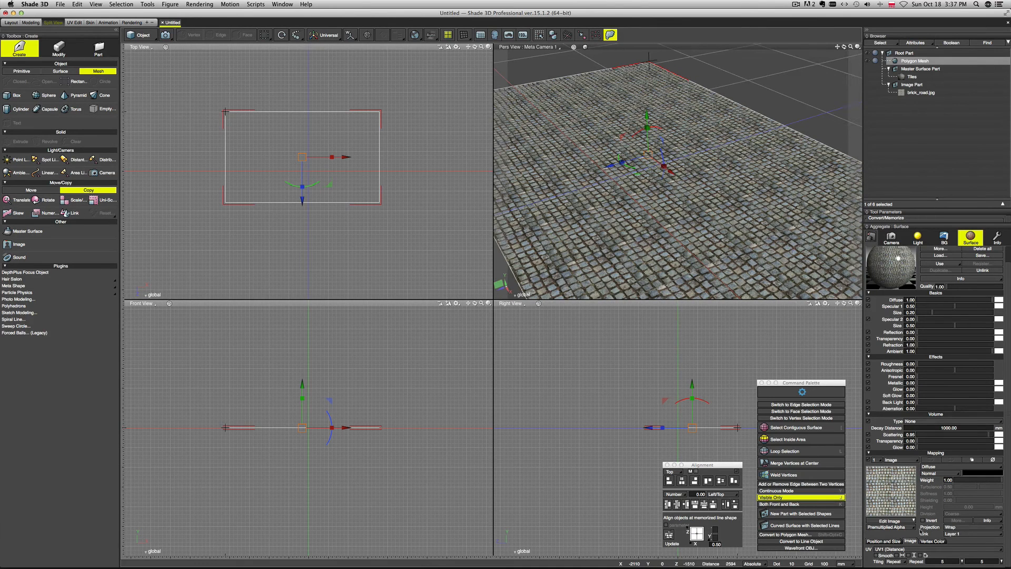
Step: Try the orientation options of the brick image mapping, switching each on and back off
{"action": "left_click", "coordinate": [901, 555]}
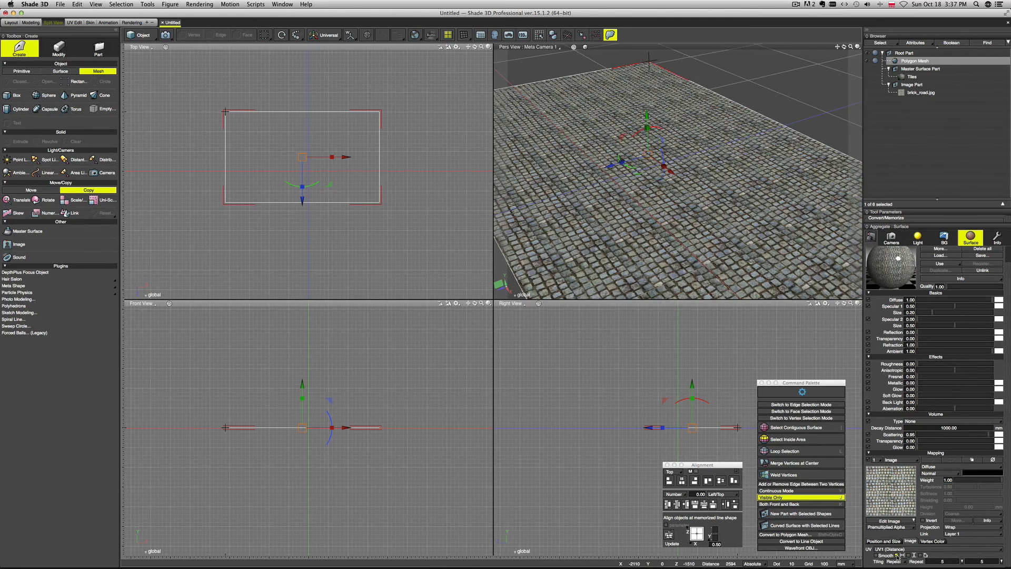
{"action": "left_click", "coordinate": [897, 556]}
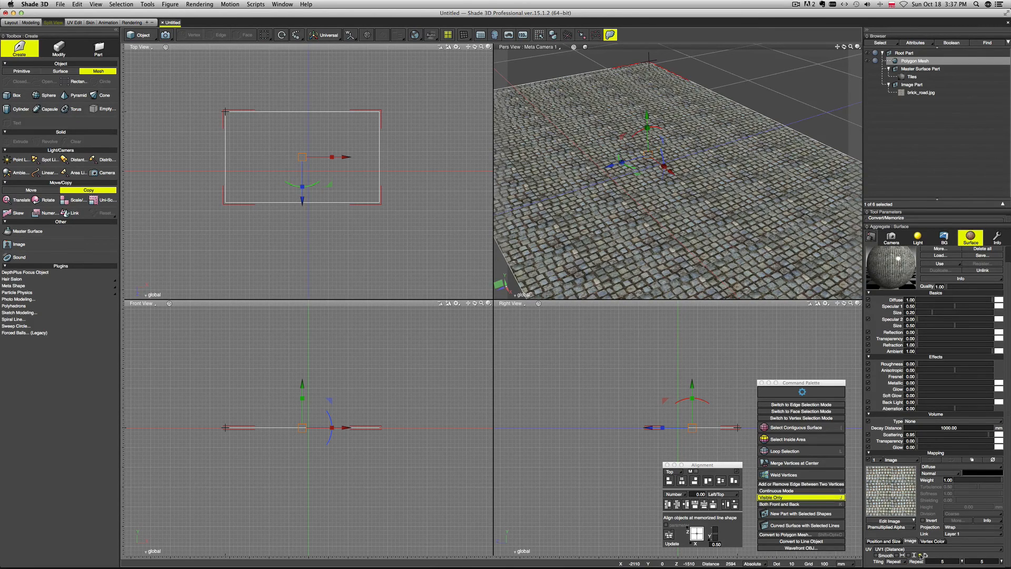
{"action": "left_click", "coordinate": [920, 555]}
{"action": "left_click", "coordinate": [920, 555]}
Step: Set the brick image mapping's tiling repeat to 2 in both directions and check the pattern on the plane
{"action": "left_click", "coordinate": [947, 561]}
{"action": "type", "text": "2"}
{"action": "left_click", "coordinate": [984, 563]}
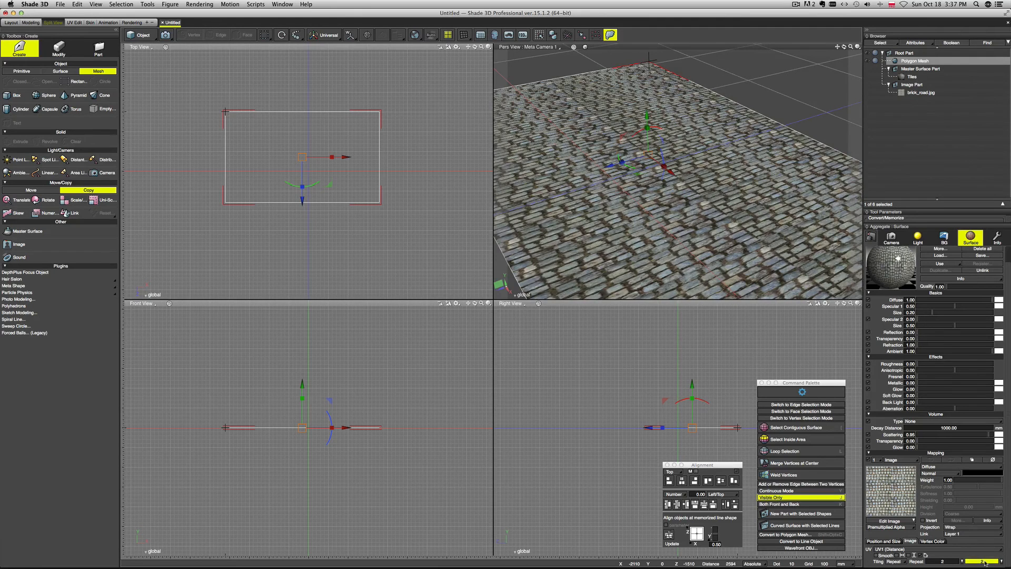
{"action": "type", "text": "2"}
{"action": "key", "text": "Return"}
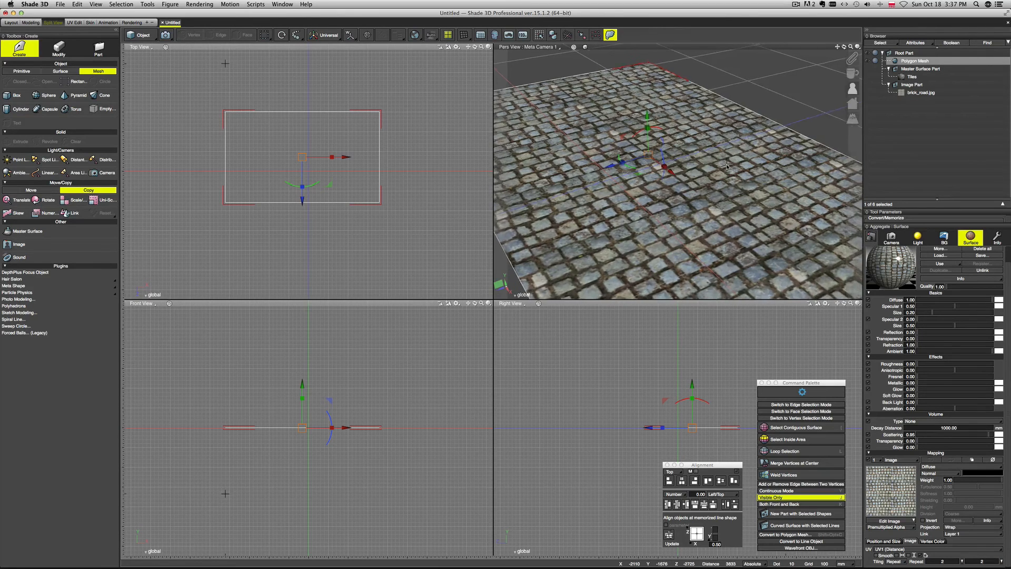
{"action": "middle_click_drag", "start_coordinate": [719, 174], "coordinate": [781, 180]}
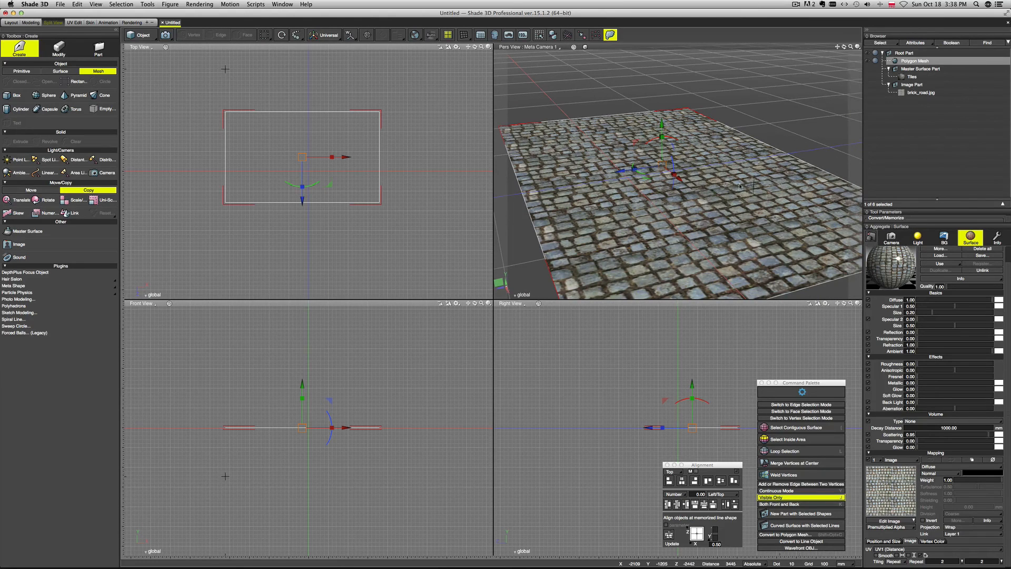